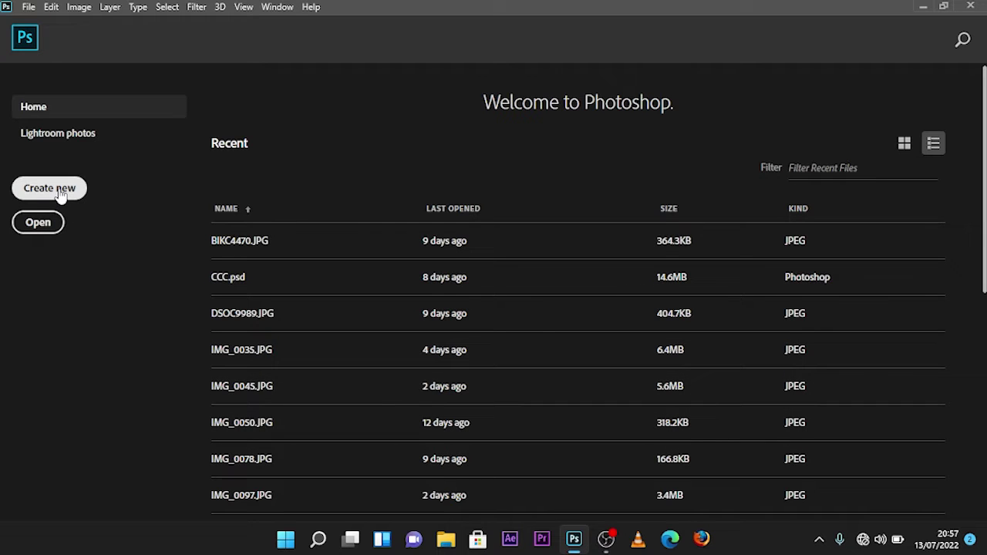
Step: Create a new 12 x 16 cm portrait document at 118.11 pixels/centimeter in RGB Color with a white background, and show its layers
click(61, 196)
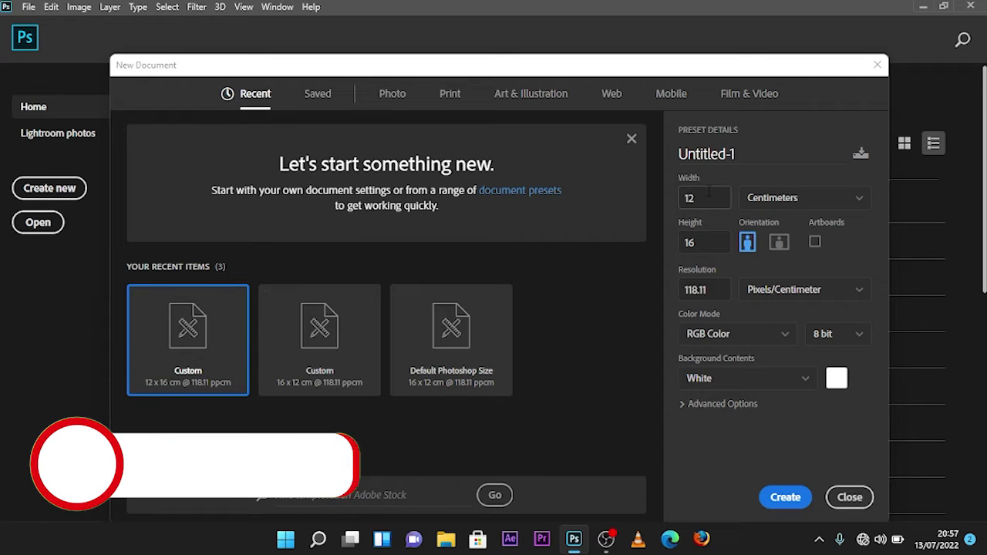
click(784, 498)
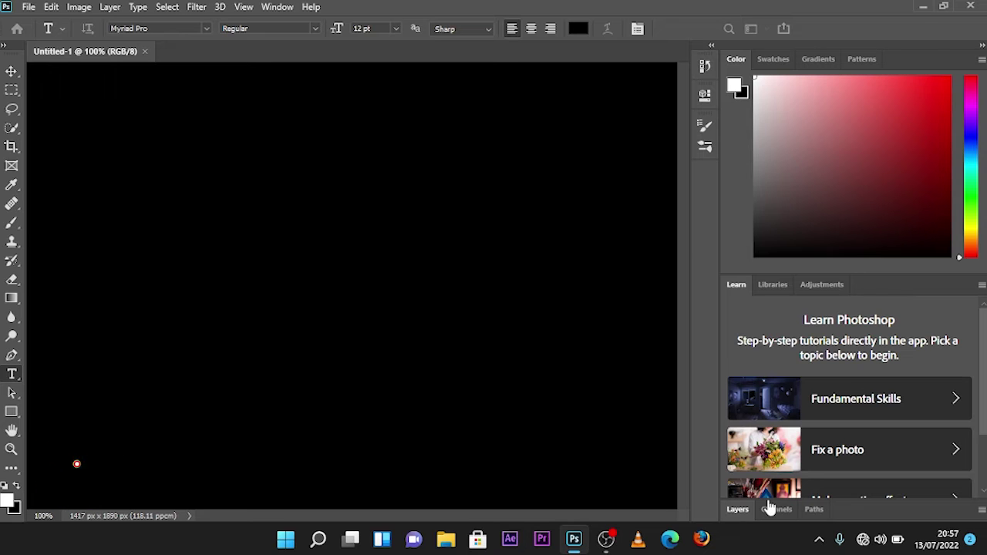
click(768, 517)
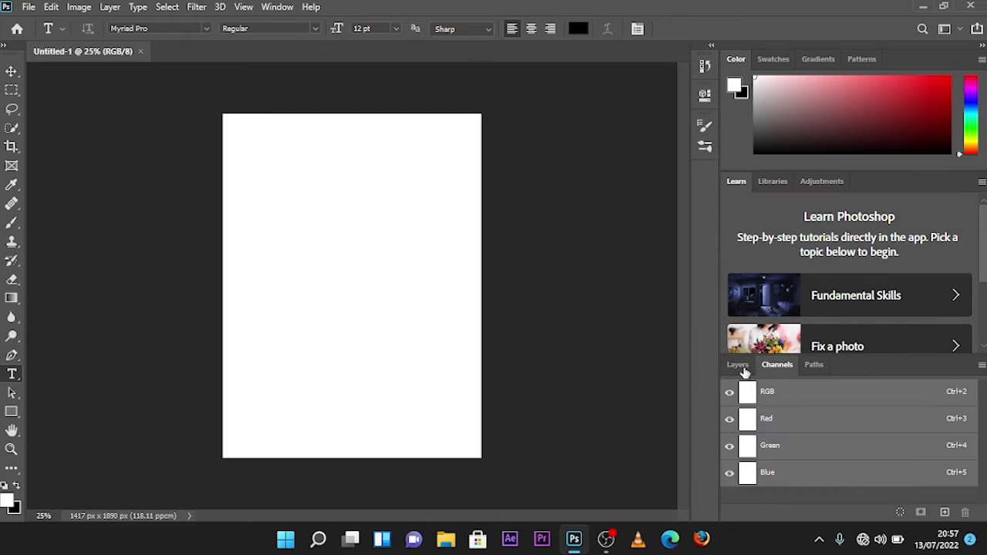
click(738, 366)
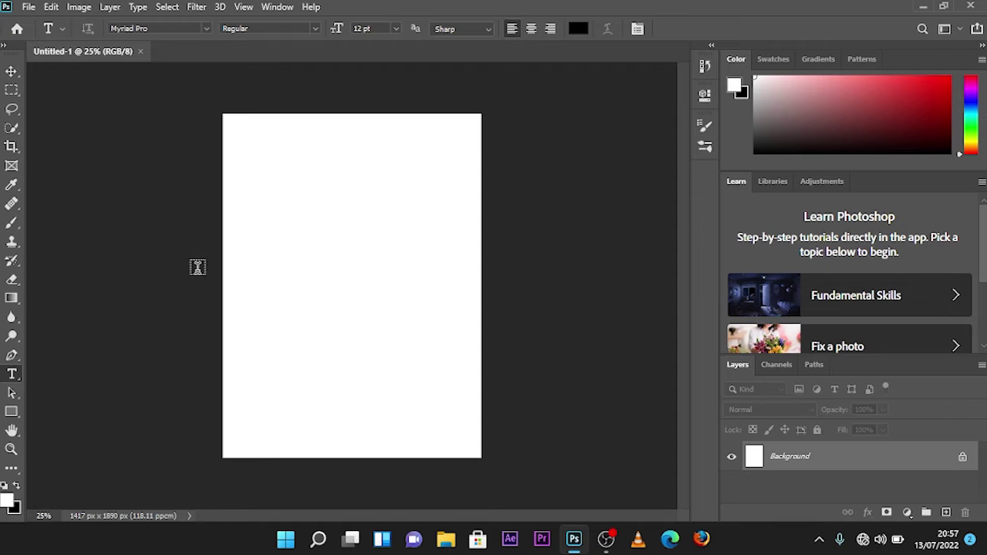
Step: Bring IMG_0097 from the IPHONE 1 folder into the Untitled-1 document as a new layer and close the source image
click(11, 72)
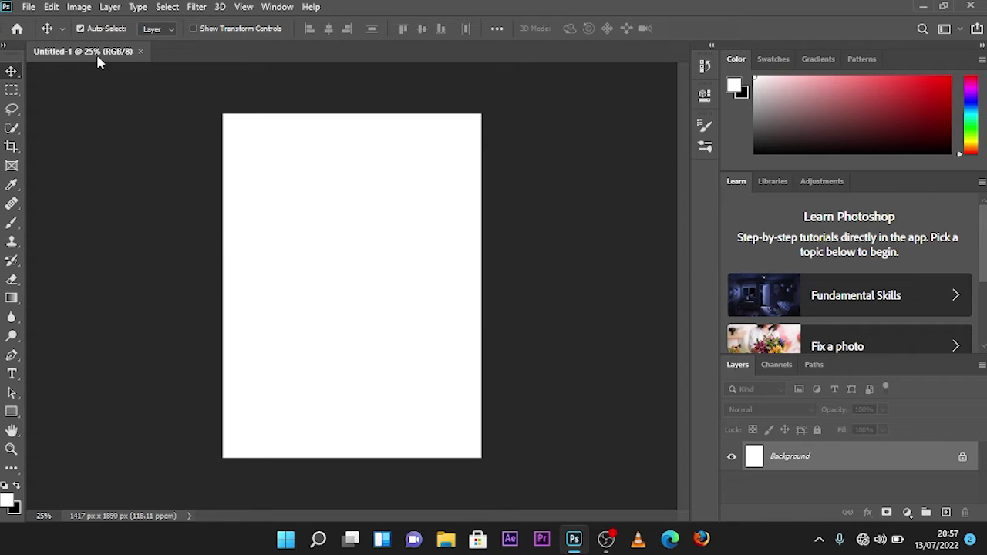
click(28, 7)
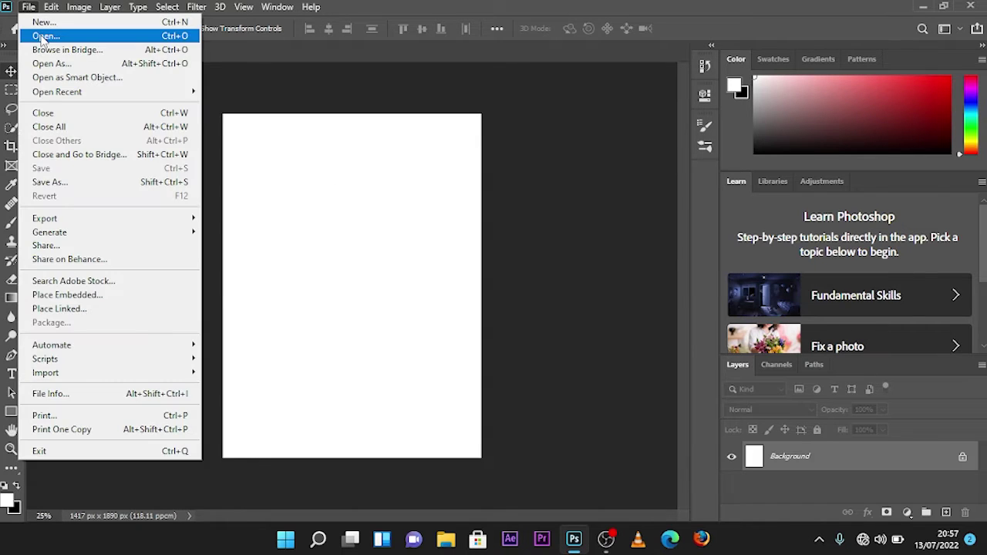
click(43, 36)
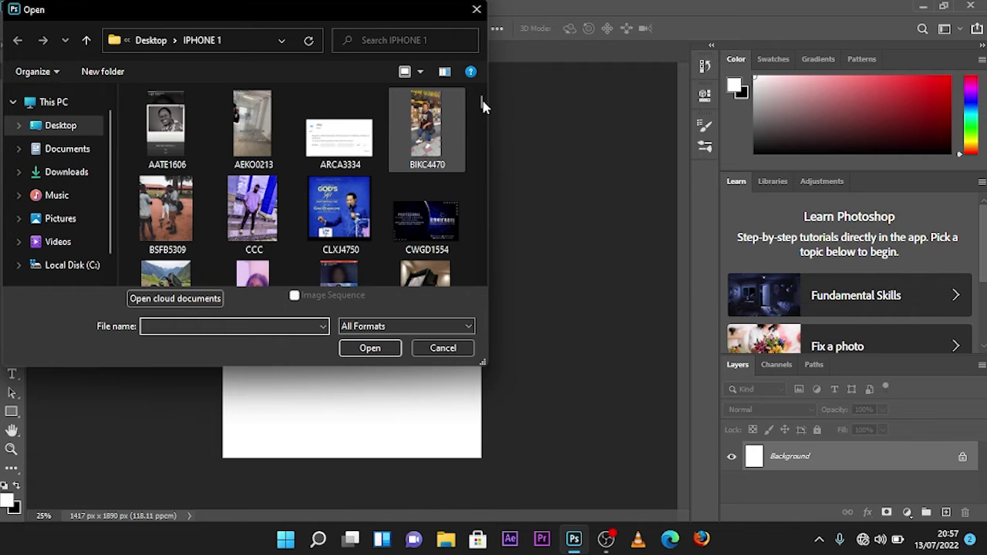
drag(481, 102, 481, 119)
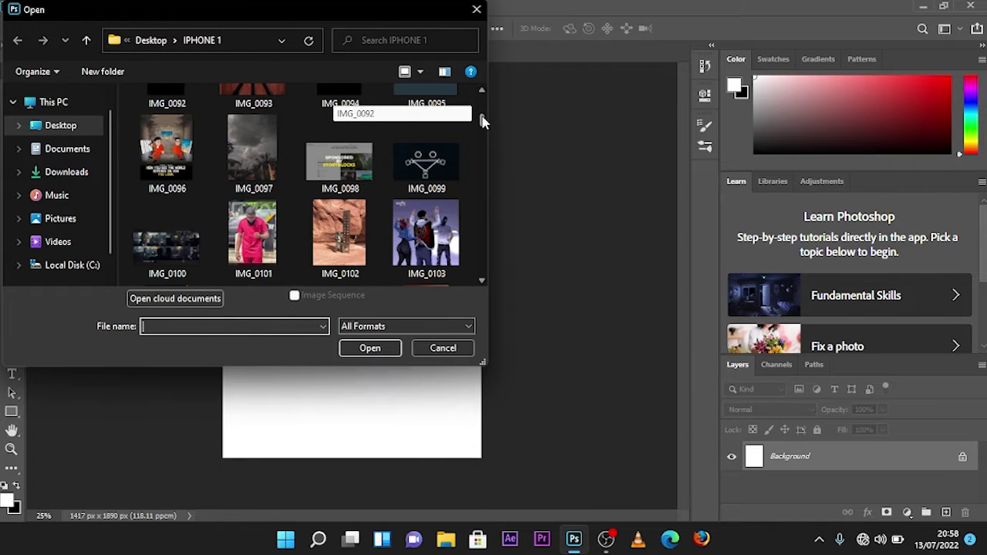
click(253, 145)
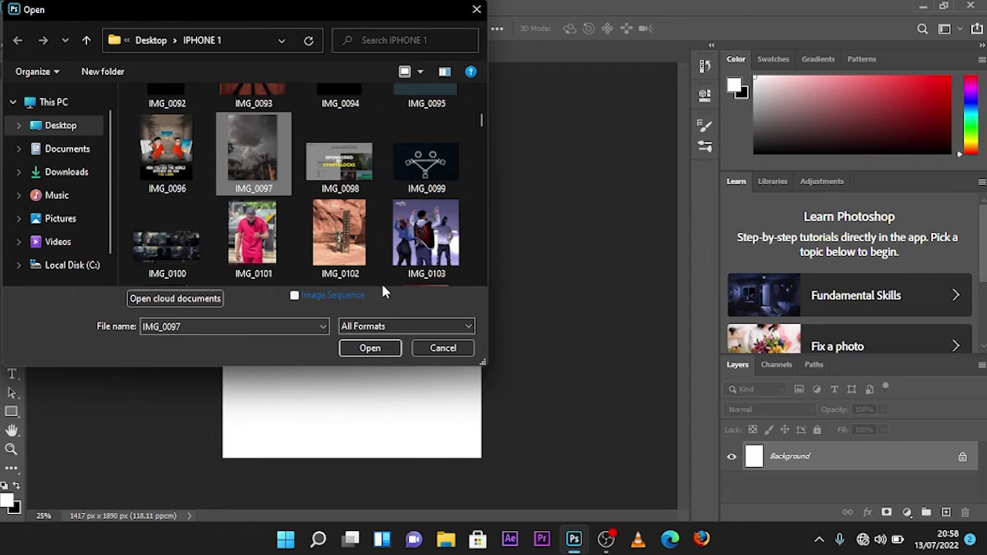
click(373, 349)
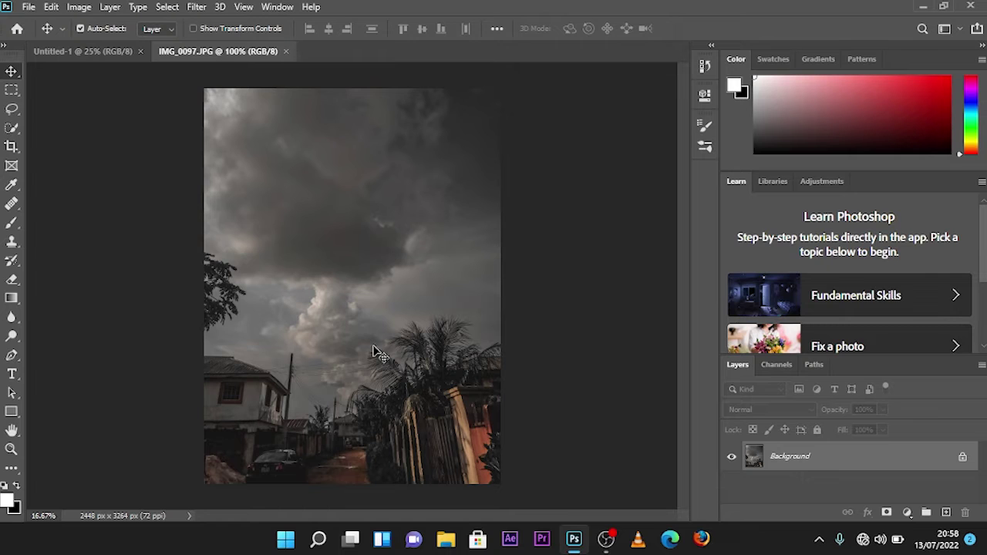
drag(379, 354, 334, 286)
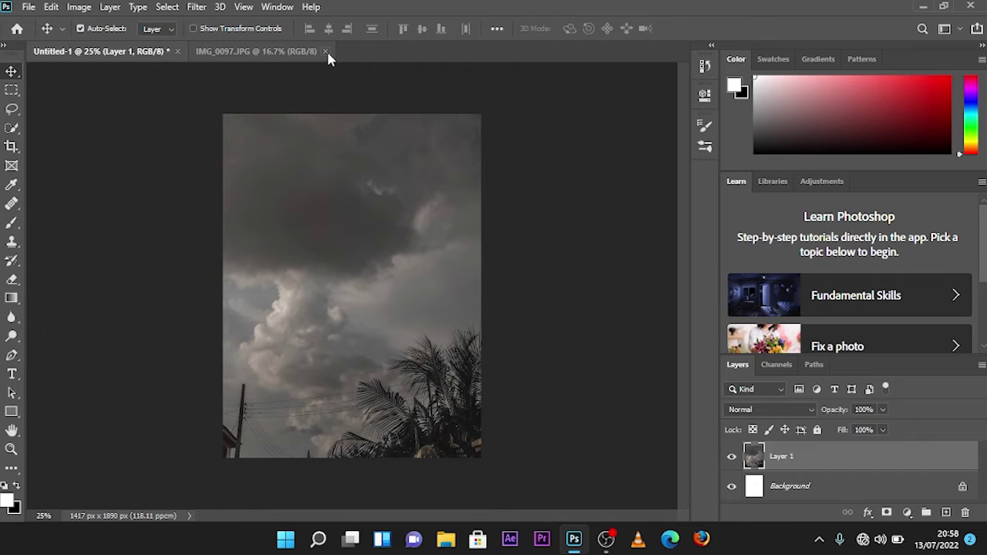
click(326, 52)
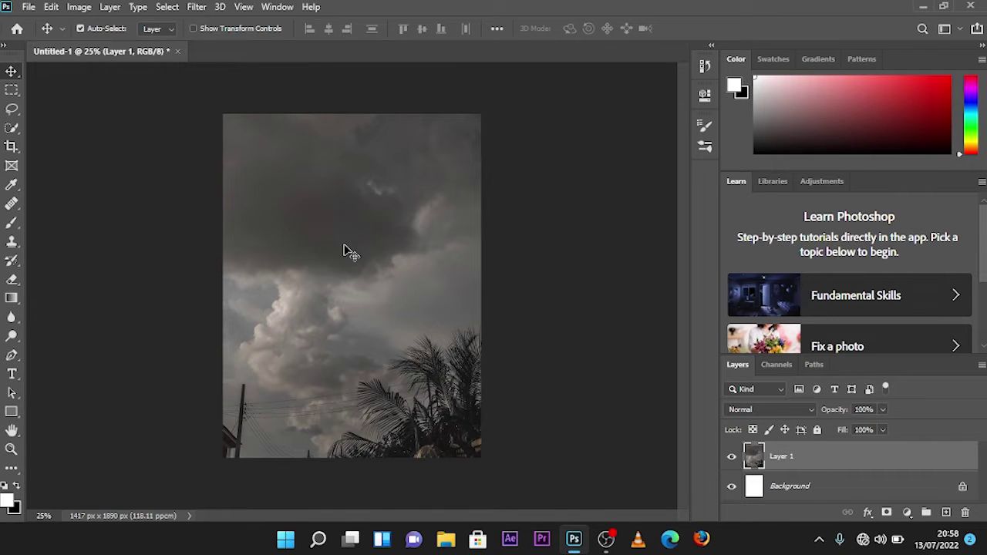
Step: Scale the cloudy street photo on Layer 1 down to about 57.9% and align it so it fills the canvas
key(ctrl+t)
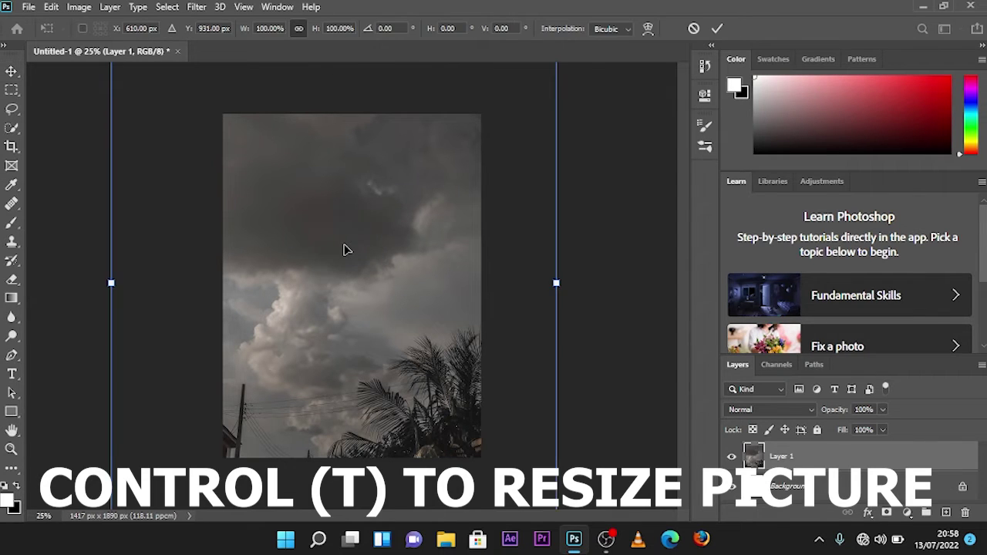
drag(552, 283, 512, 283)
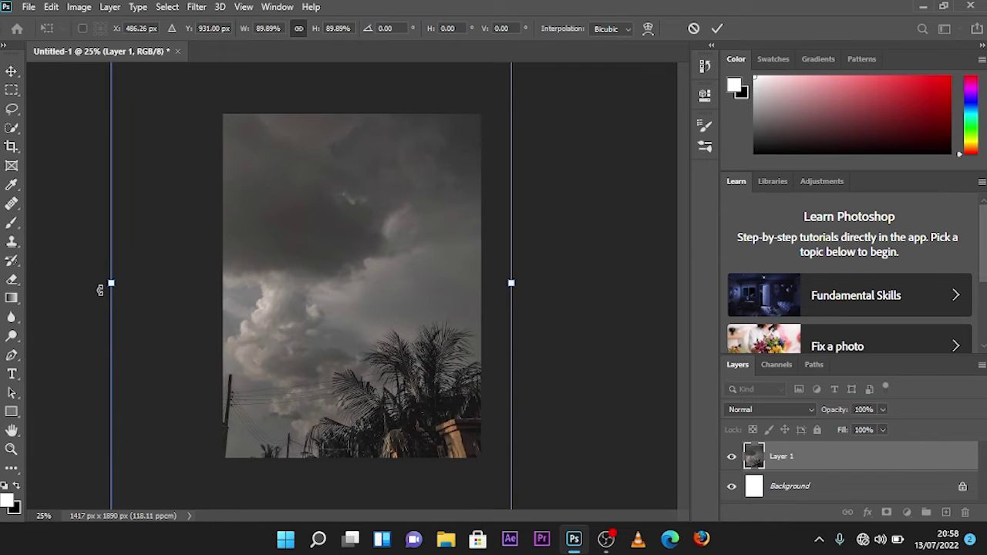
drag(107, 286, 190, 298)
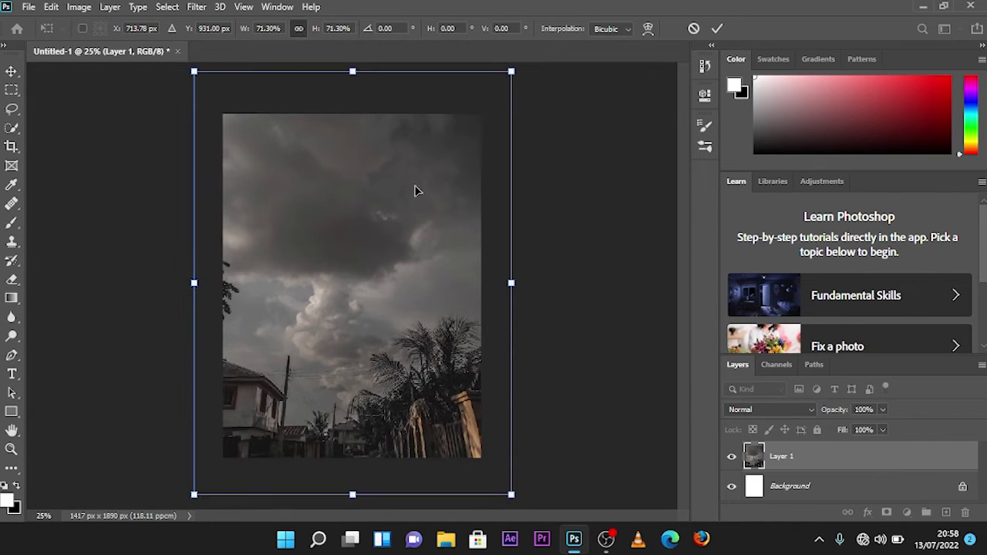
drag(351, 70, 351, 91)
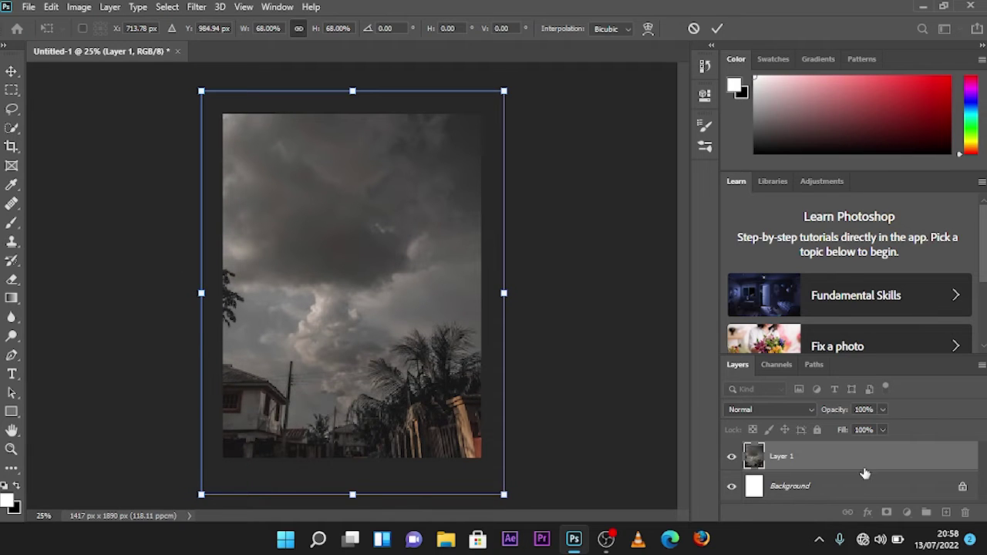
drag(352, 497, 346, 468)
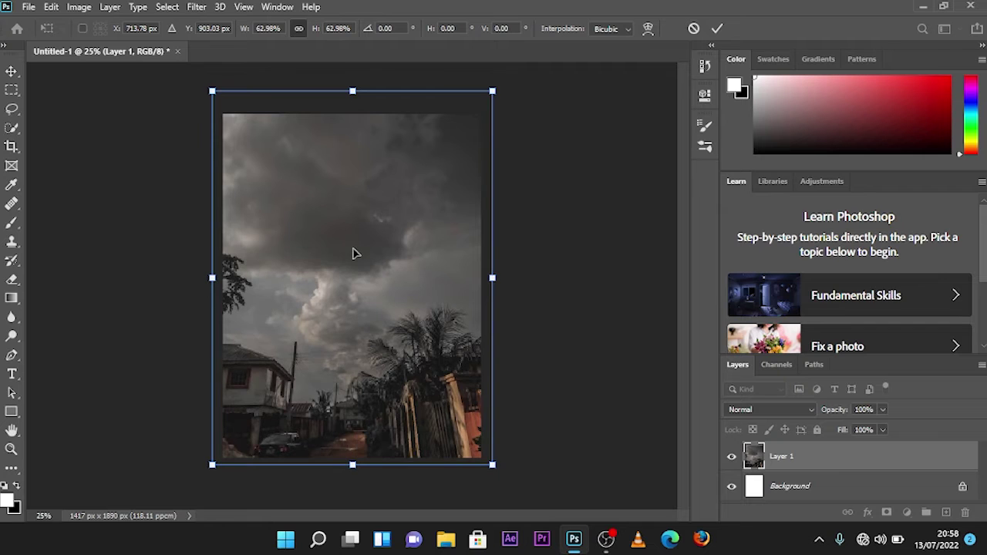
drag(351, 90, 350, 112)
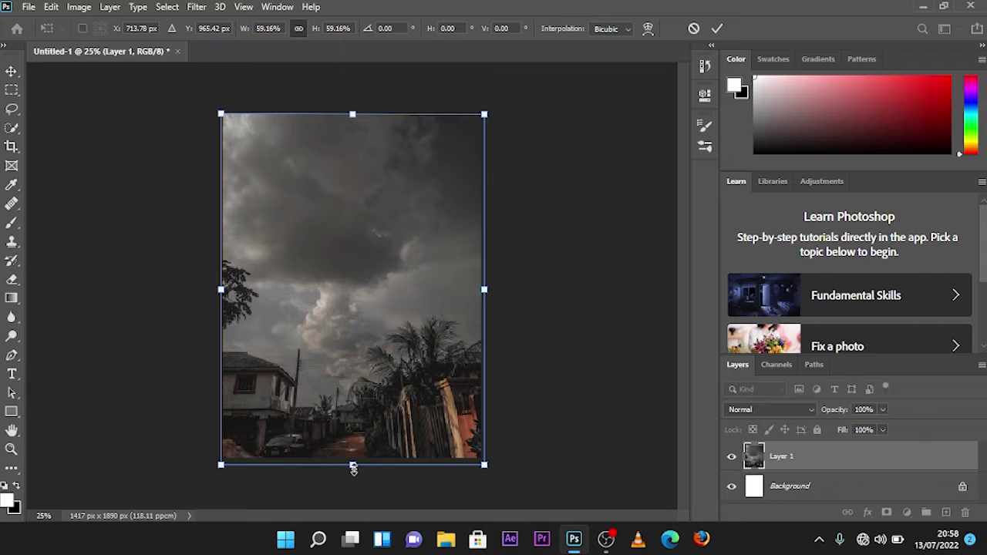
drag(353, 466, 352, 459)
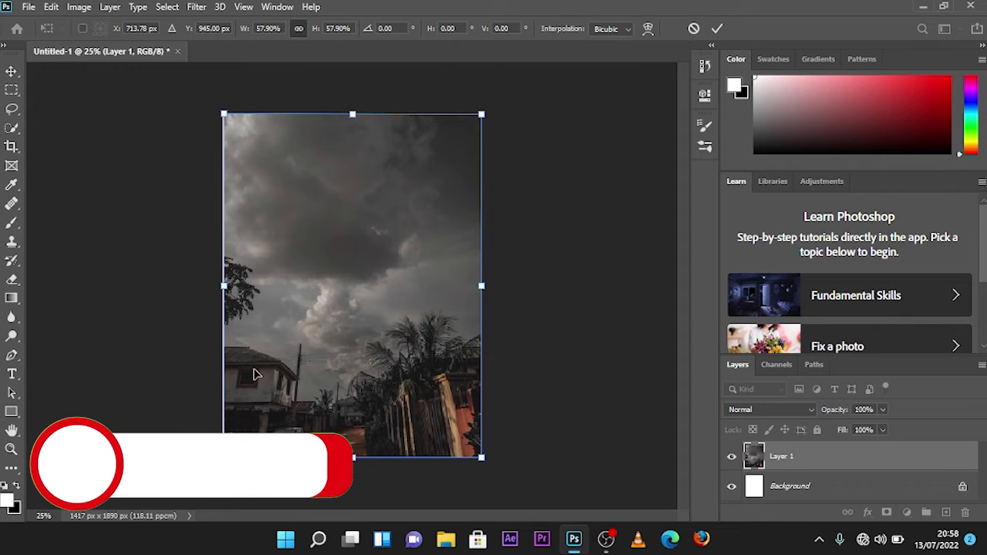
drag(306, 349, 306, 349)
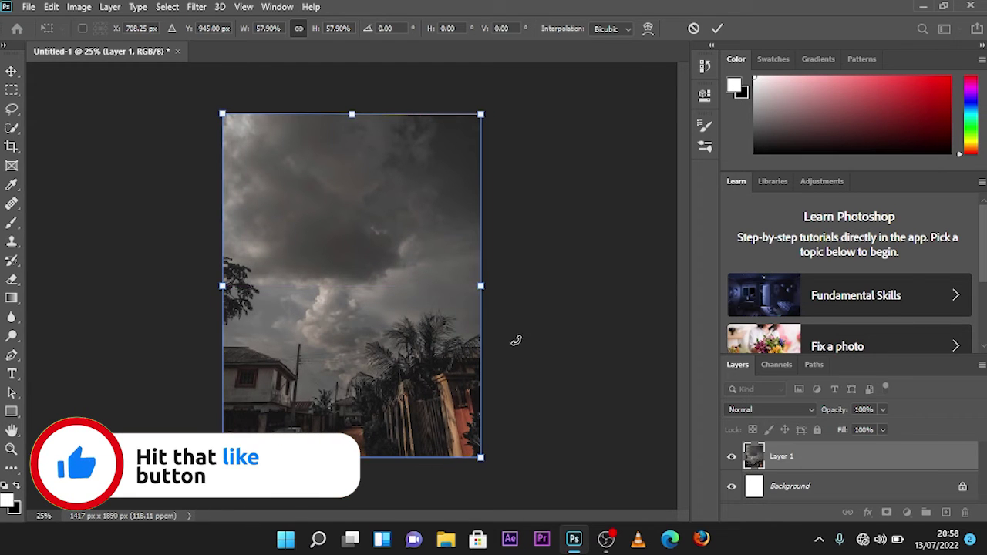
click(11, 71)
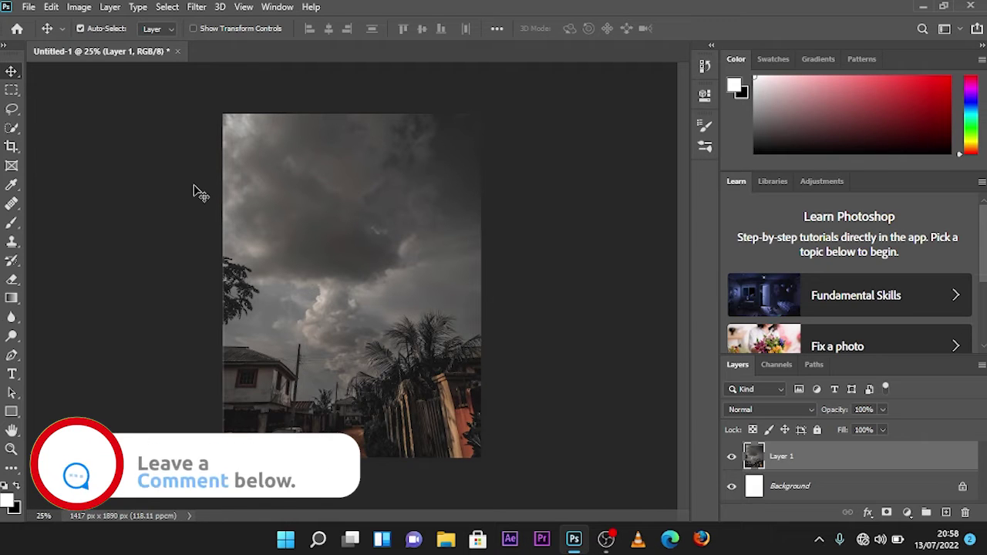
Step: Bring IMG_0162 from the IPHONE 1 folder into the Untitled-1 document as a layer above the street photo and close the source image
click(28, 7)
click(31, 37)
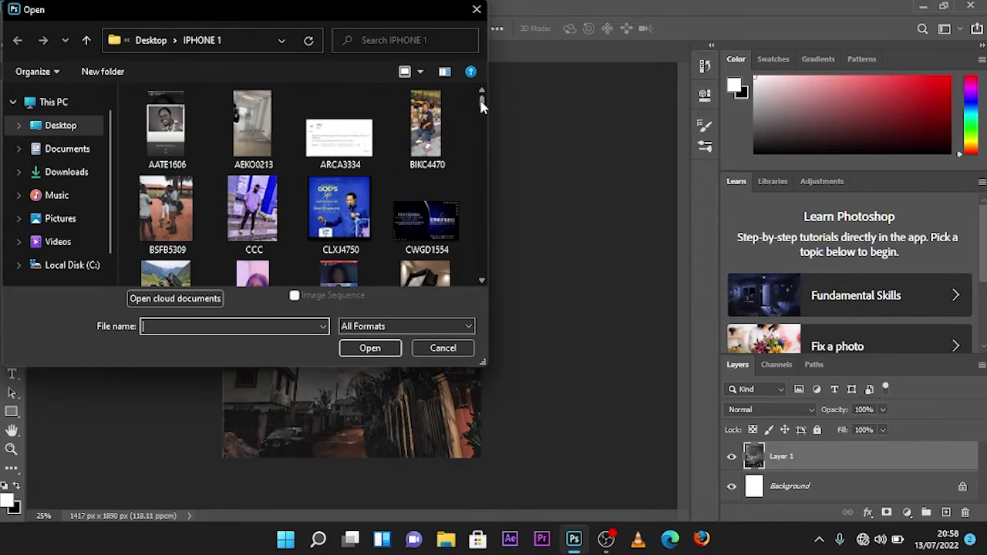
drag(481, 107, 479, 137)
click(185, 116)
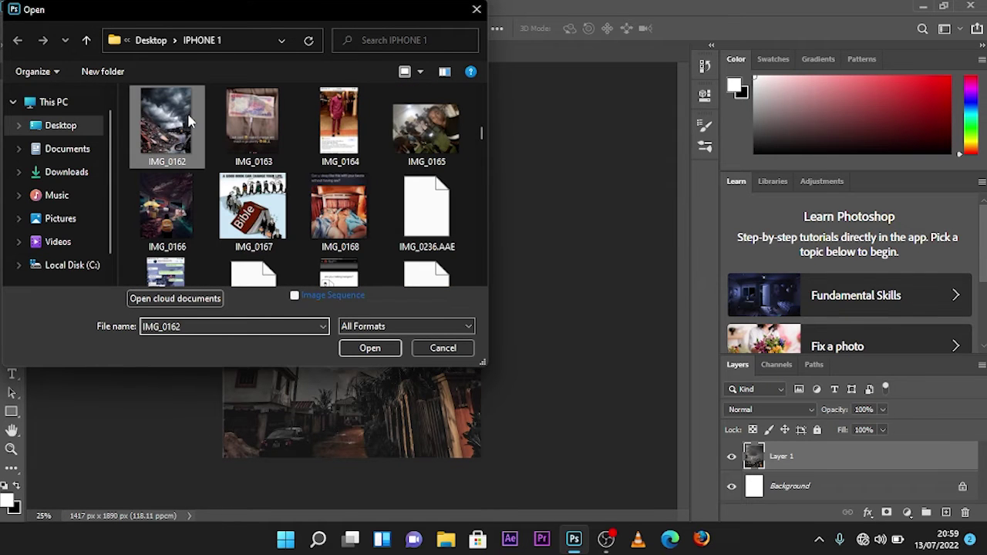
click(355, 348)
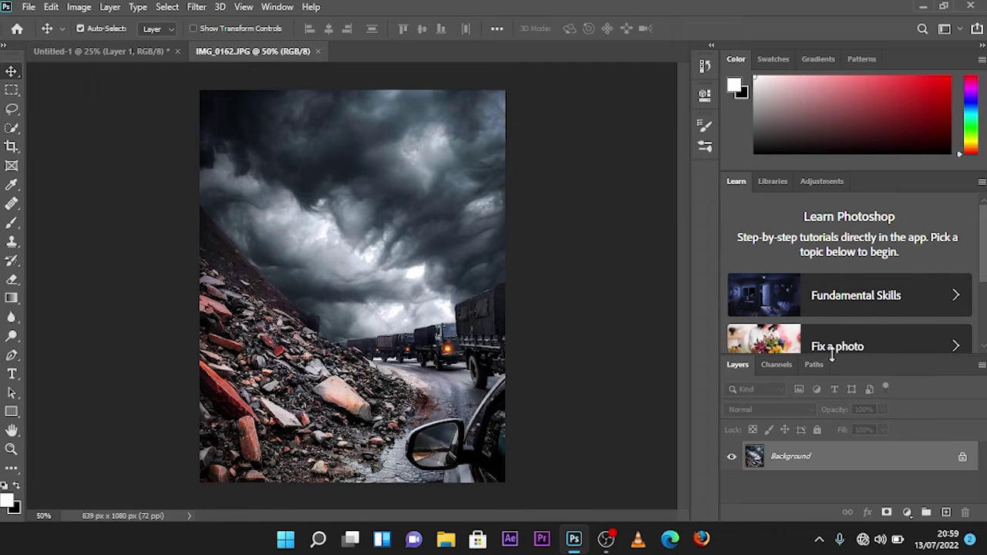
drag(831, 345, 826, 318)
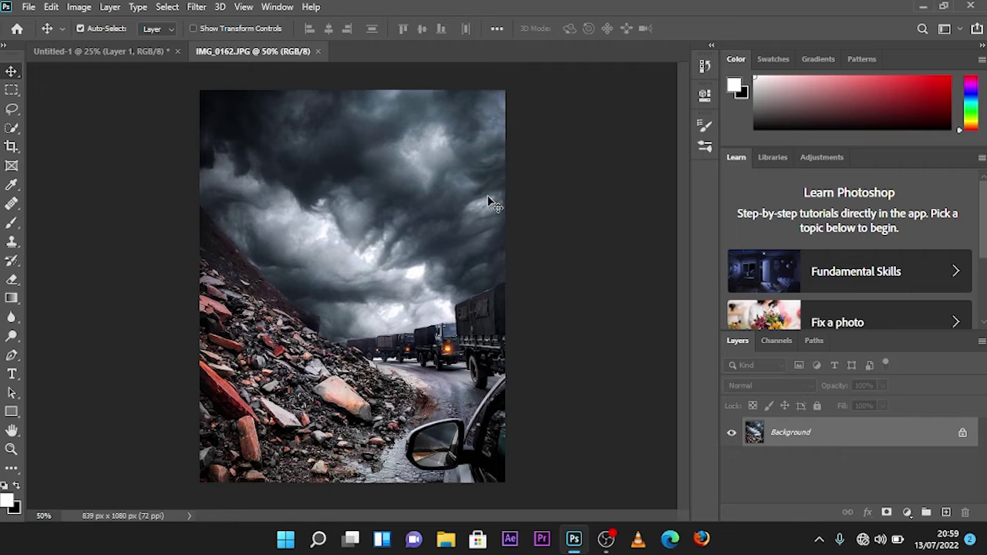
drag(348, 287, 346, 337)
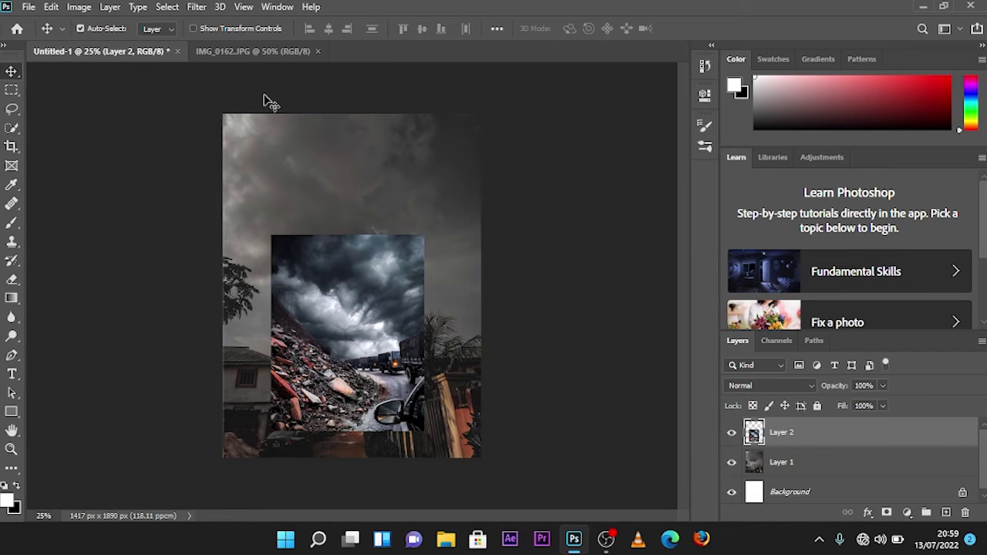
click(319, 51)
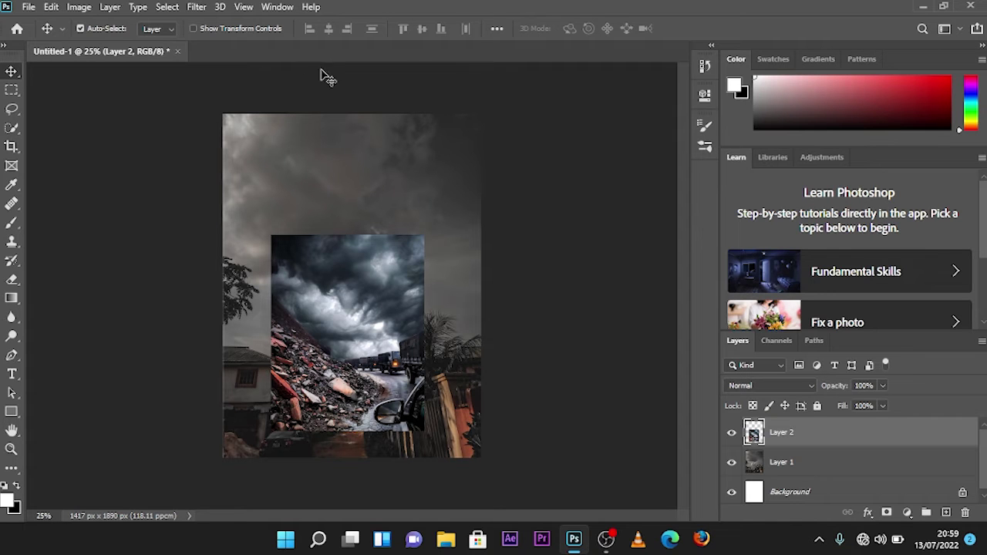
Step: Scale the rubble and trucks photo on Layer 2 up to 175% and center it horizontally so it covers the canvas
key(ctrl+t)
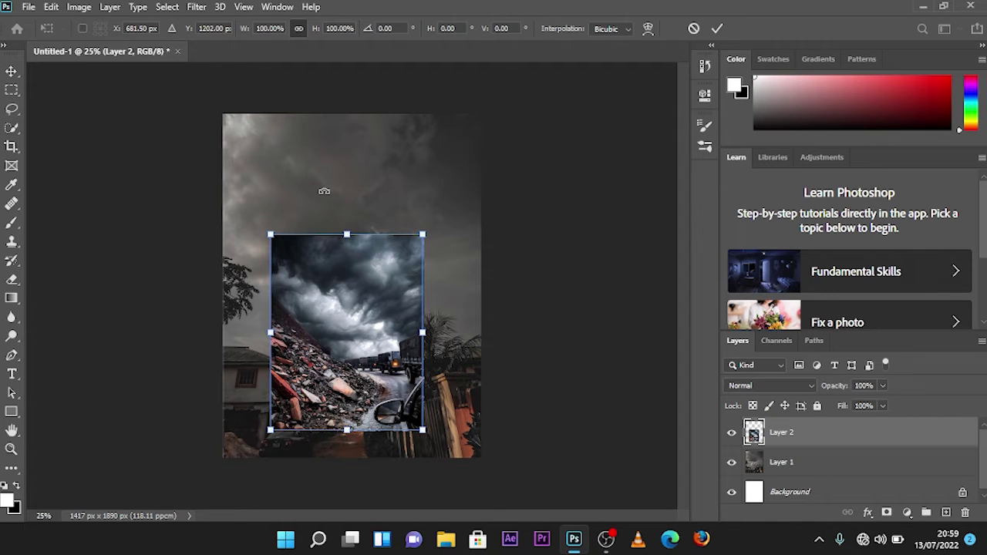
drag(348, 233, 346, 114)
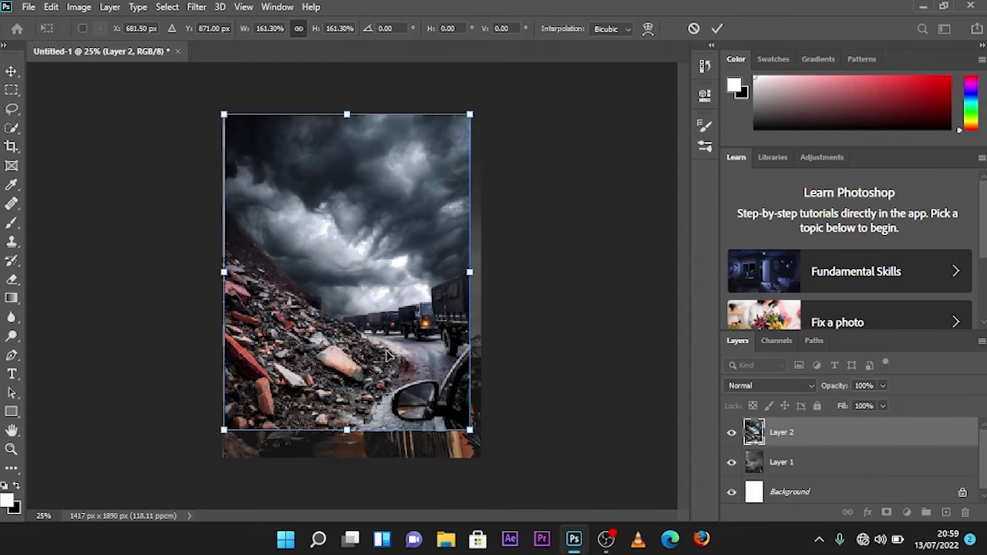
drag(349, 434, 346, 457)
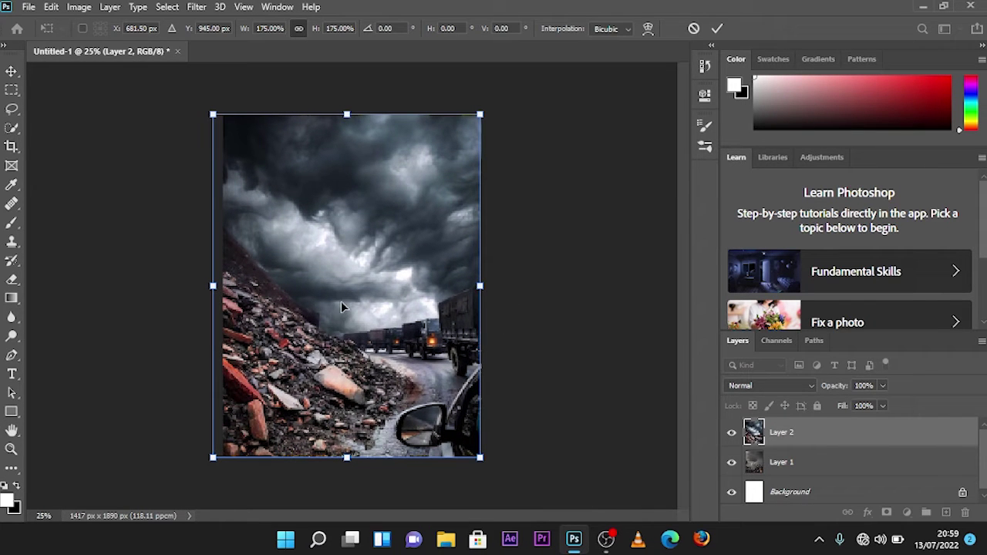
drag(341, 301, 346, 303)
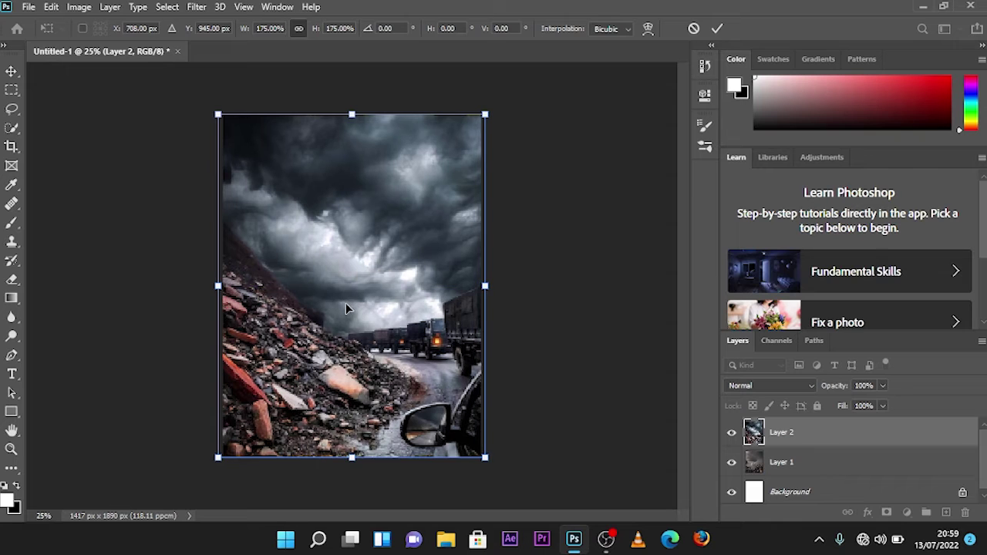
click(11, 71)
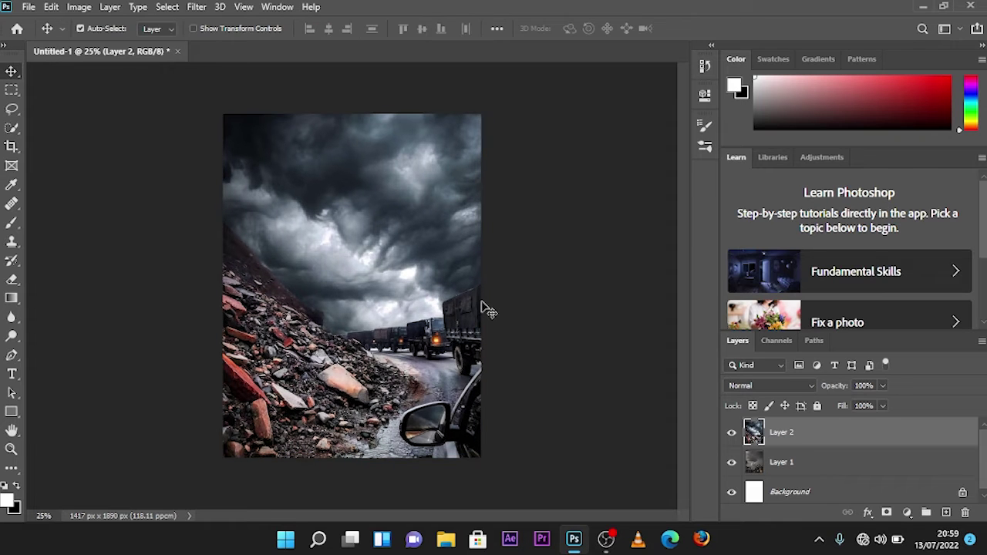
Step: Add a layer mask to Layer 2 and draw a white-to-black linear gradient from the canvas's lower edge up to just above the middle
click(888, 514)
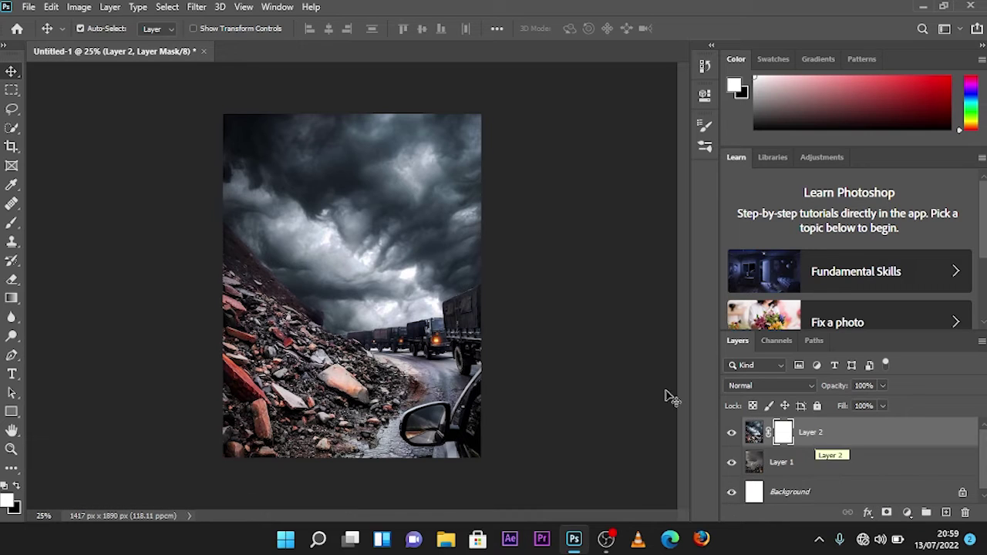
click(13, 299)
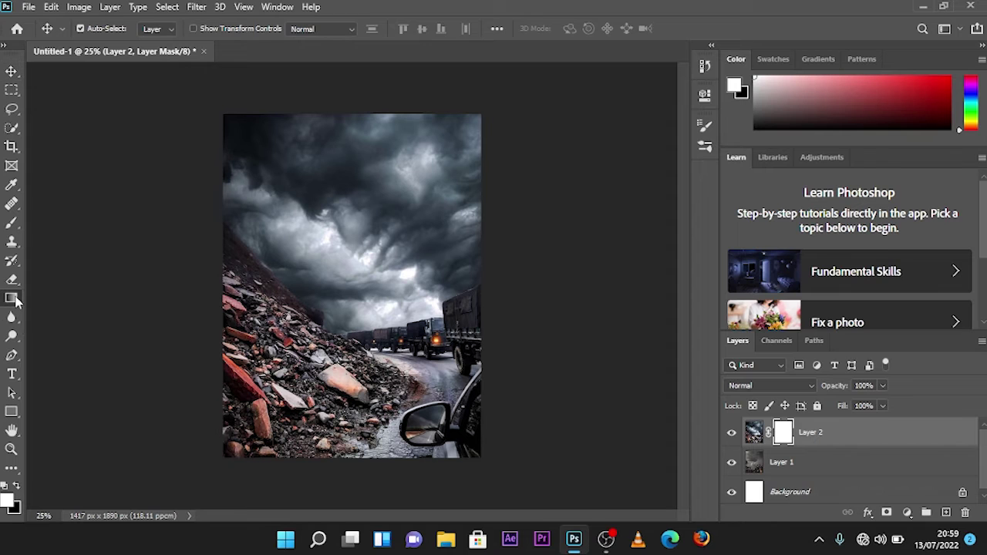
click(61, 302)
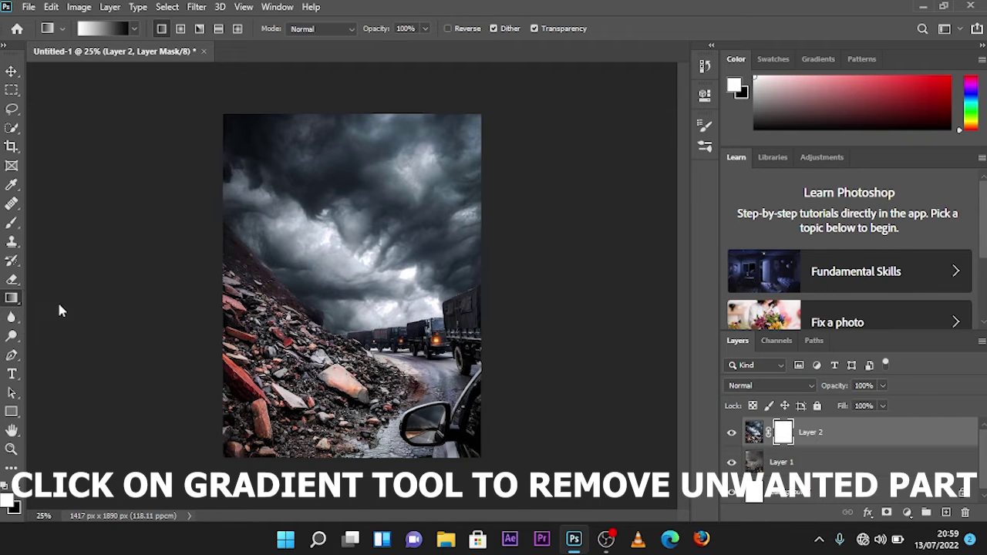
click(98, 34)
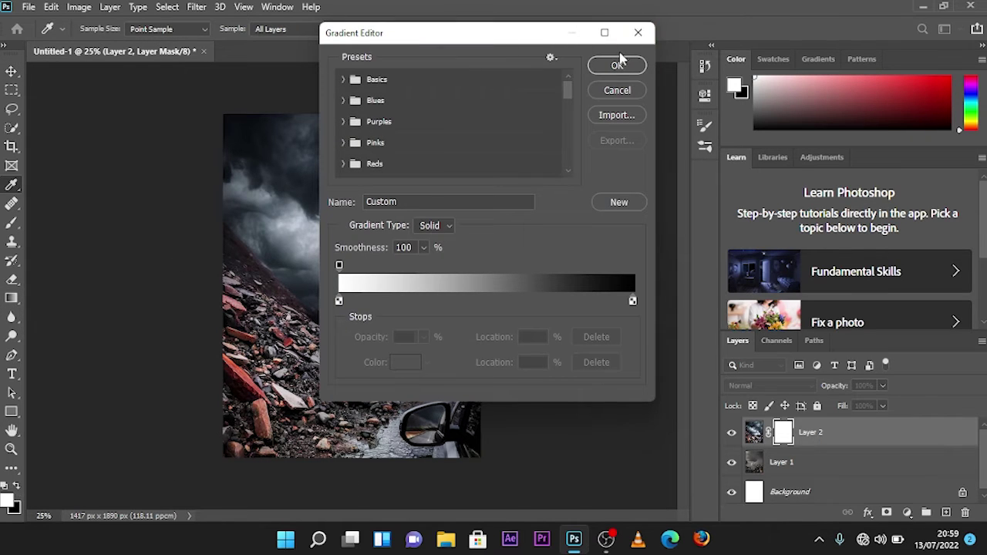
click(637, 32)
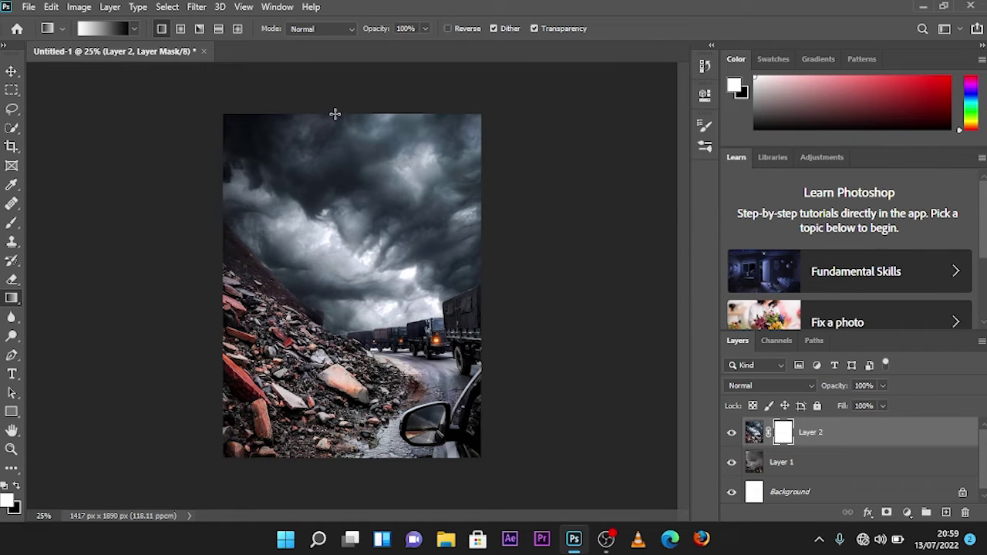
drag(334, 114, 339, 259)
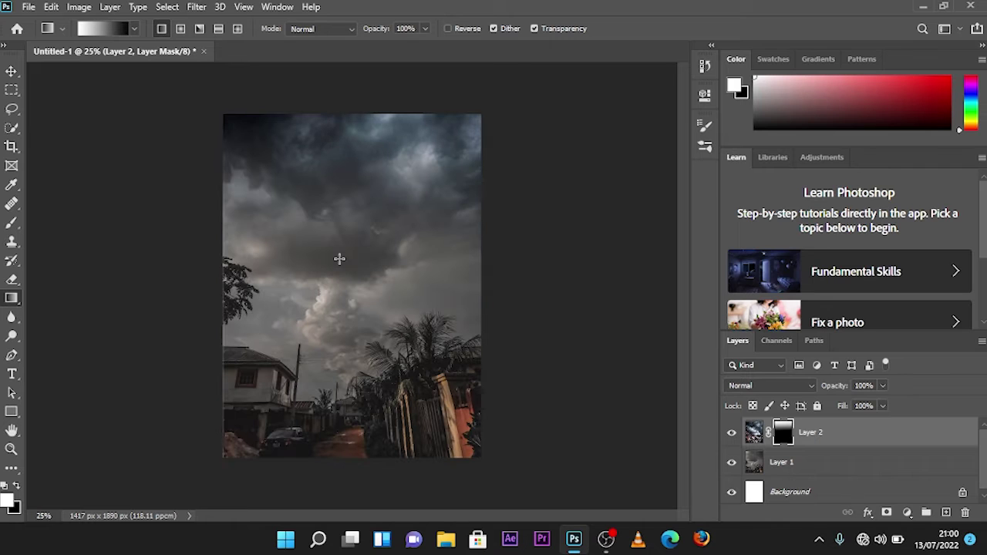
drag(355, 460, 347, 315)
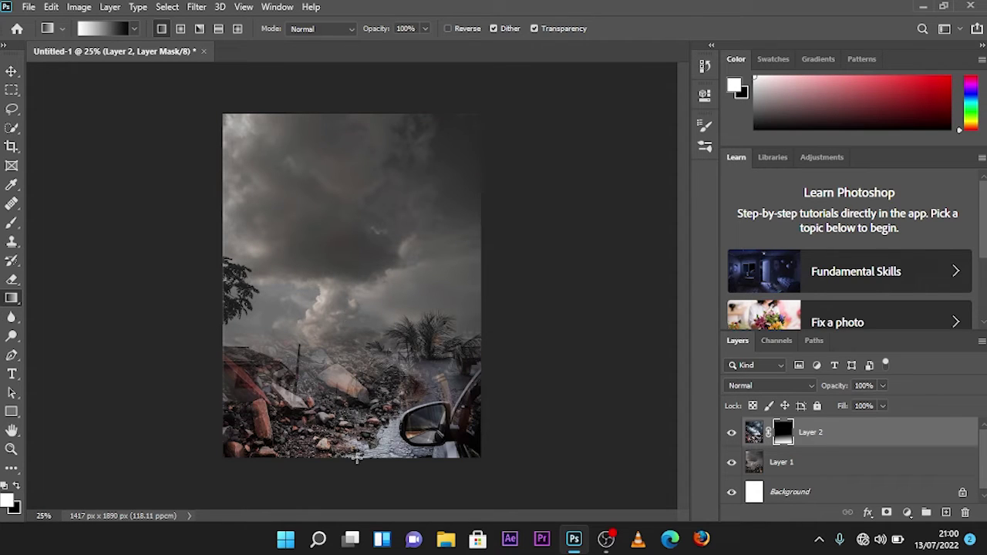
drag(352, 461, 342, 260)
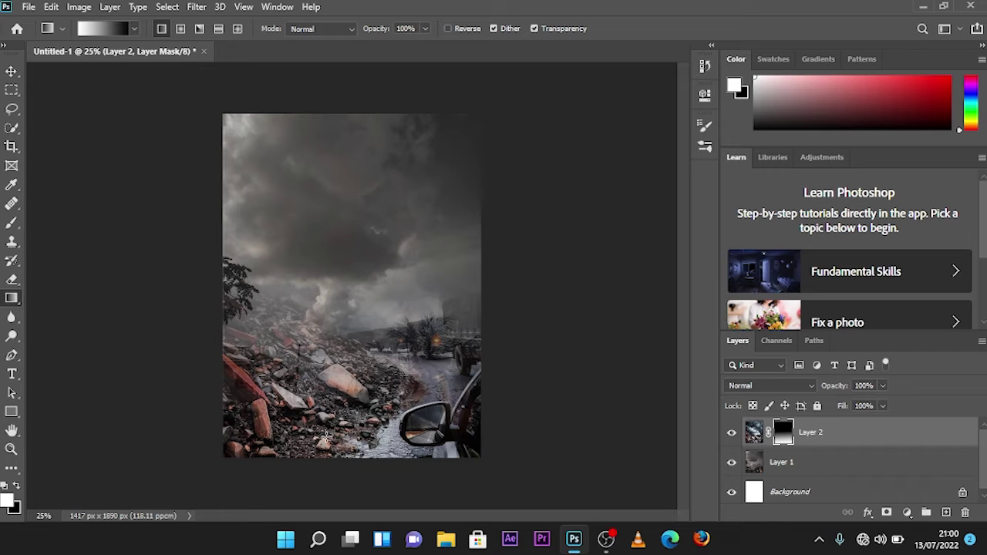
key(v)
Step: Open the portrait IMG_0045 from the IPHONE 1 folder
click(28, 7)
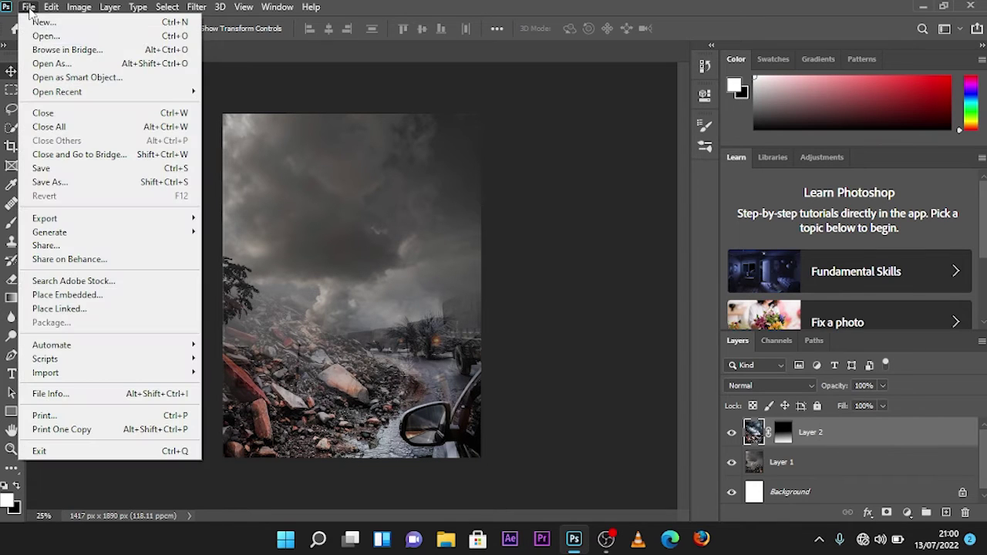
click(43, 36)
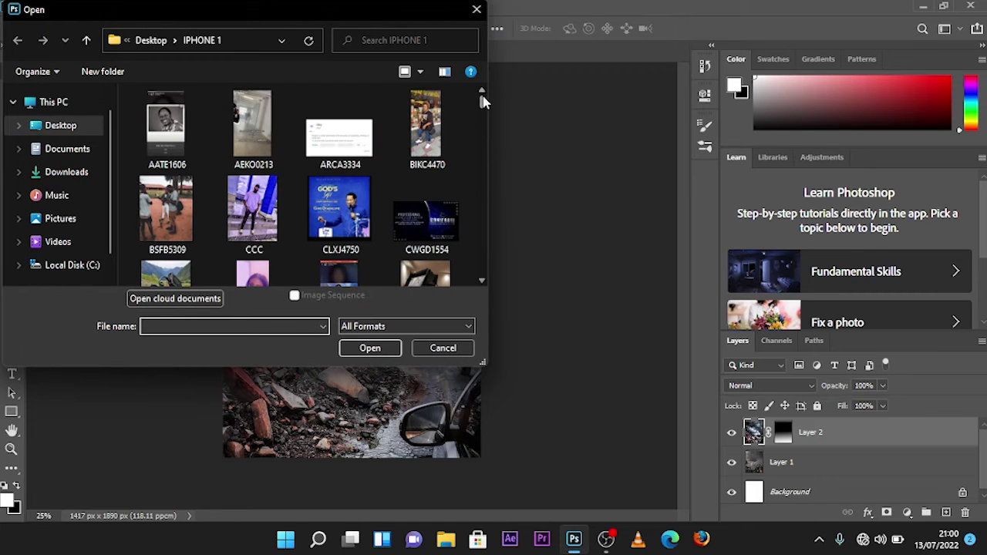
drag(481, 102, 481, 115)
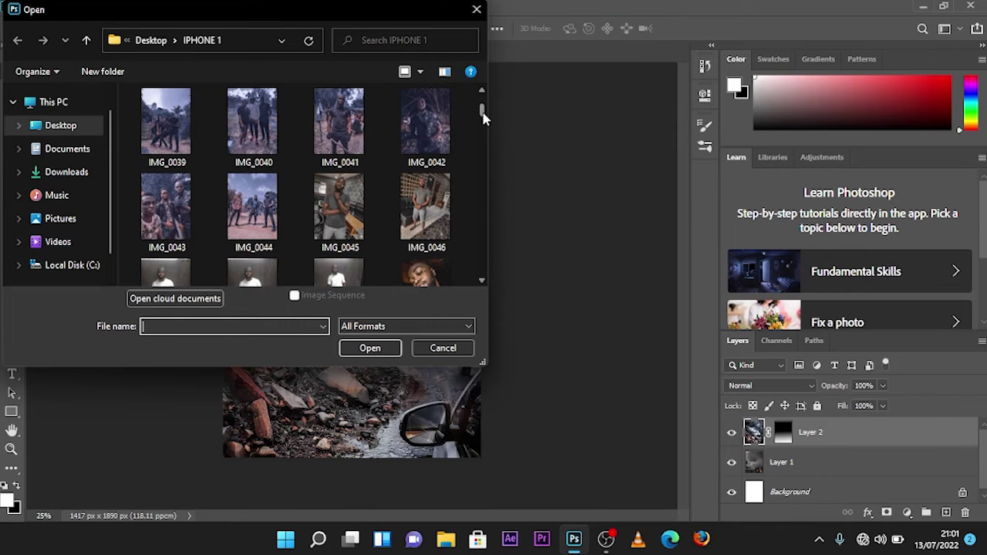
scroll(483, 115, up, 2)
scroll(484, 116, down, 3)
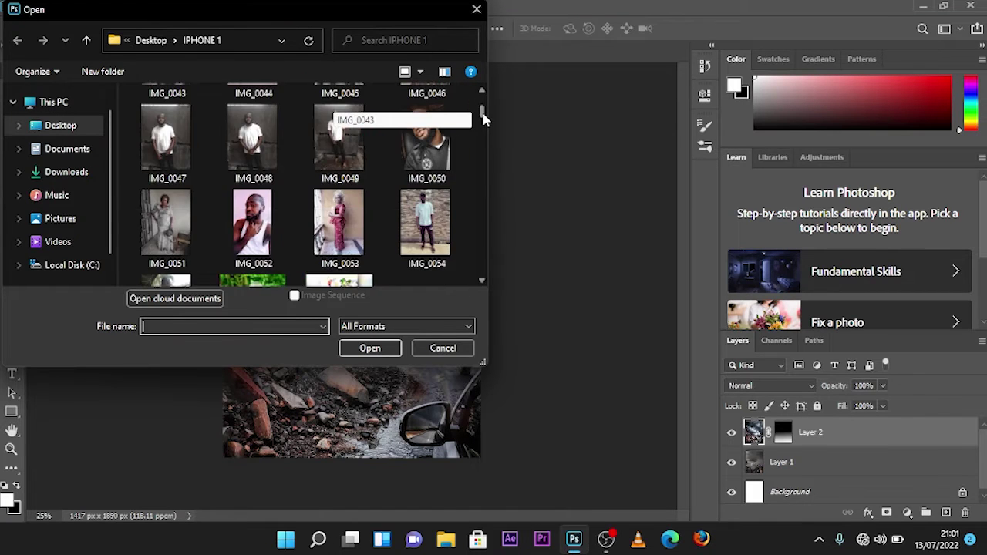
scroll(483, 116, up, 1)
click(344, 191)
click(369, 348)
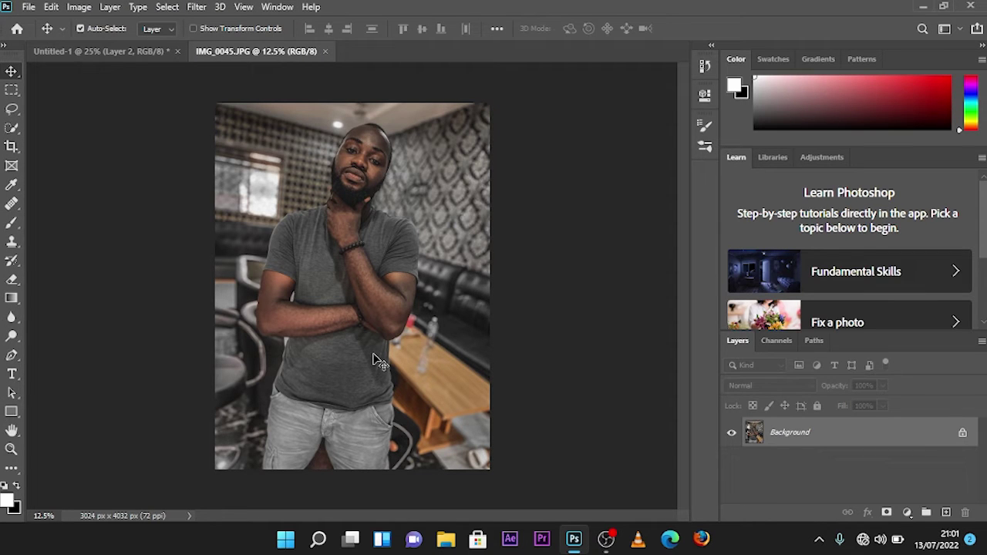
Step: Crop away the lower part of the portrait below the man's waist, leaving an image of about 3024 x 2896 px
click(11, 147)
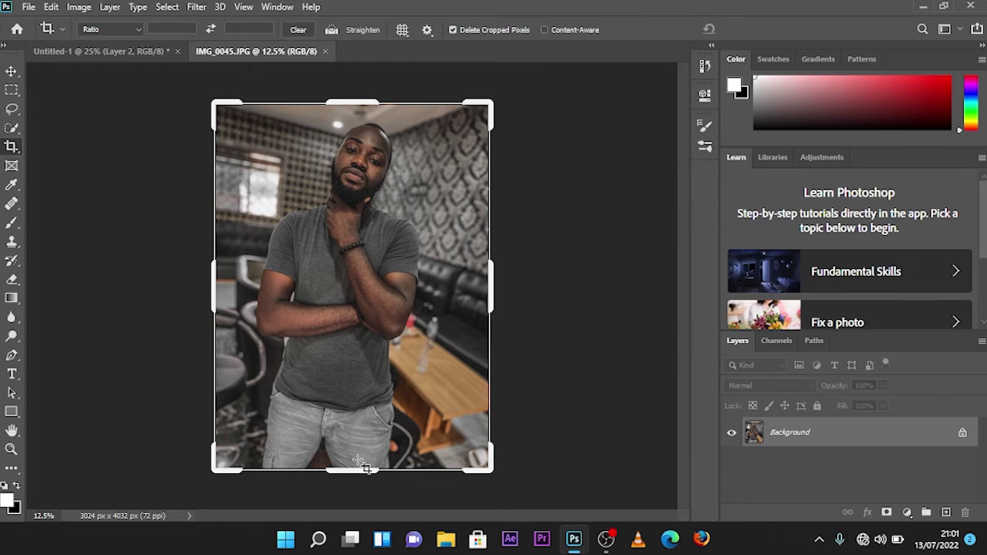
drag(356, 470, 348, 419)
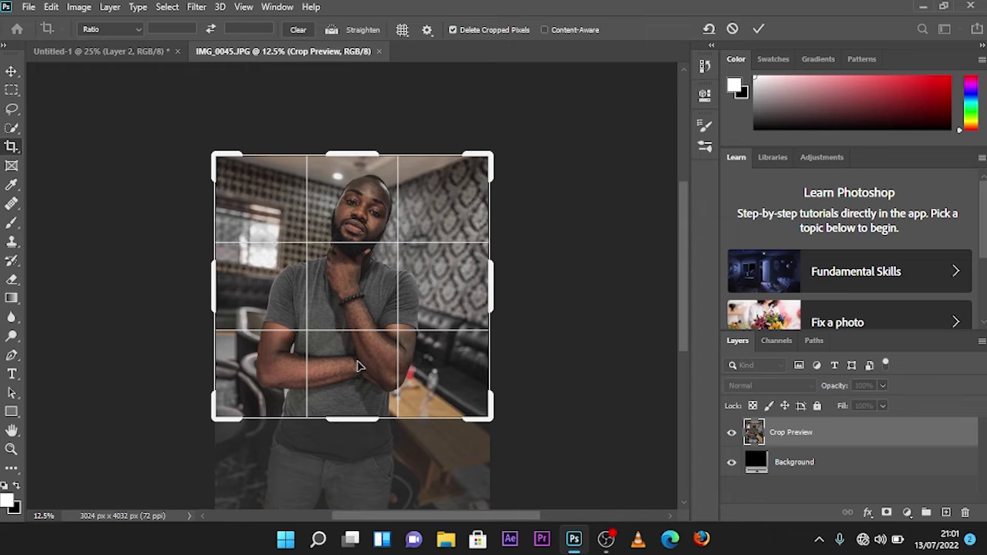
click(12, 71)
Step: Select the man with the Quick Selection tool and turn the selection into a layer mask that hides the room background
click(12, 129)
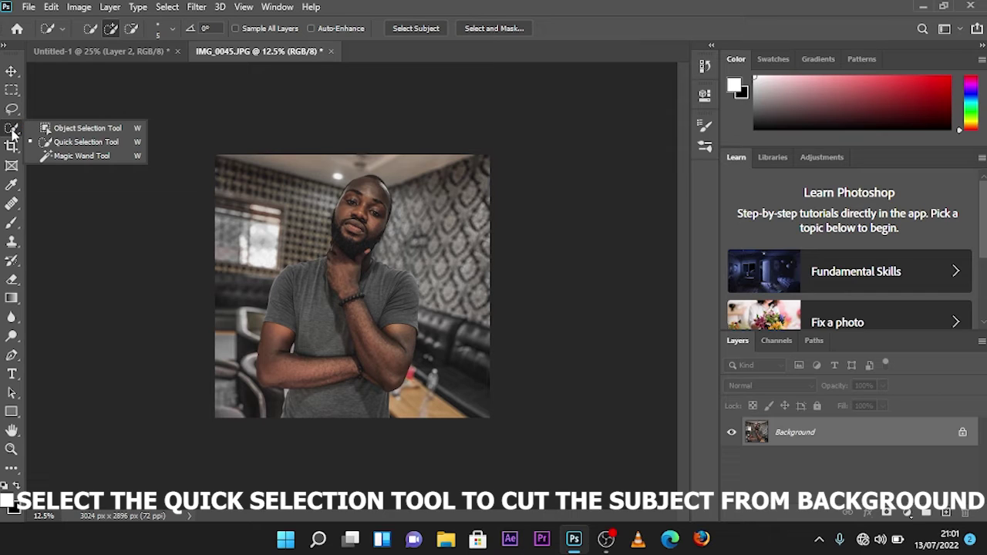
click(47, 142)
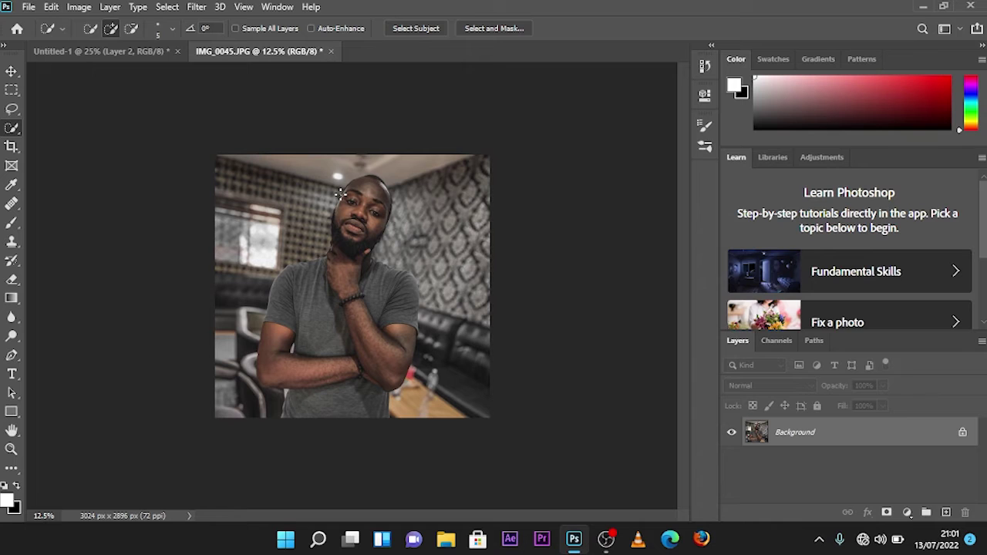
key(ctrl+plus)
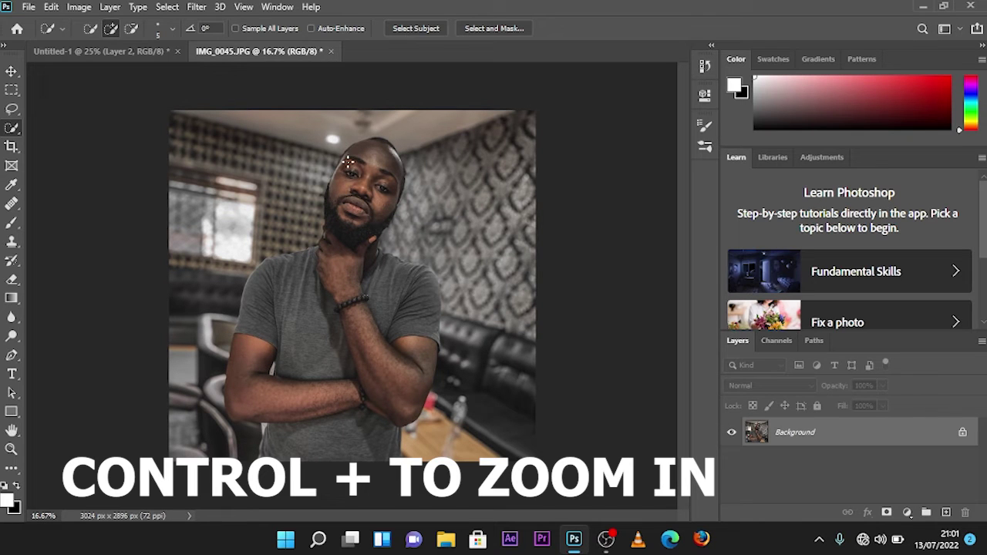
mouse_move(387, 193)
mouse_down()
mouse_move(385, 224)
mouse_move(335, 258)
mouse_move(355, 305)
mouse_move(407, 316)
mouse_move(417, 398)
mouse_move(401, 405)
mouse_move(368, 394)
mouse_move(320, 261)
mouse_move(295, 265)
mouse_move(278, 301)
mouse_move(266, 287)
mouse_move(262, 356)
mouse_up()
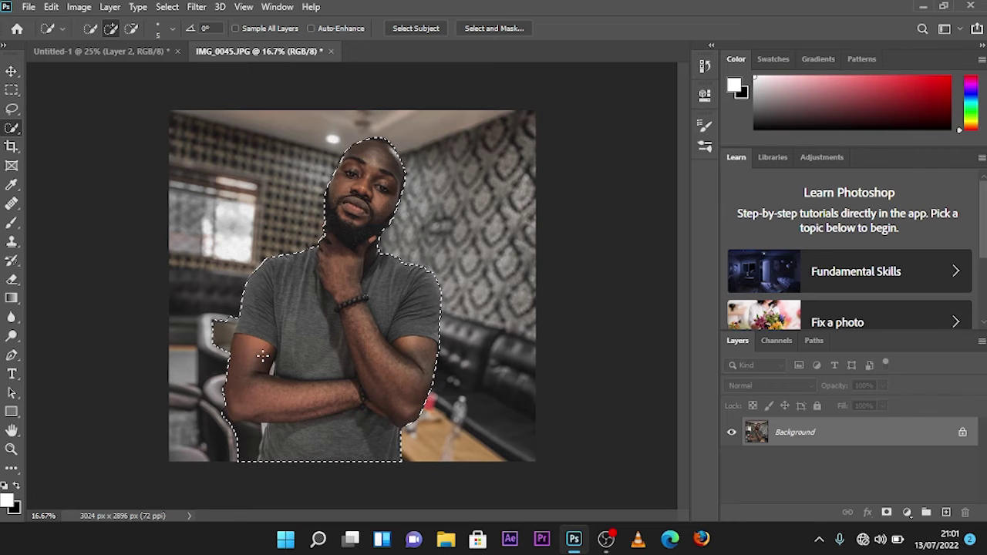
click(886, 513)
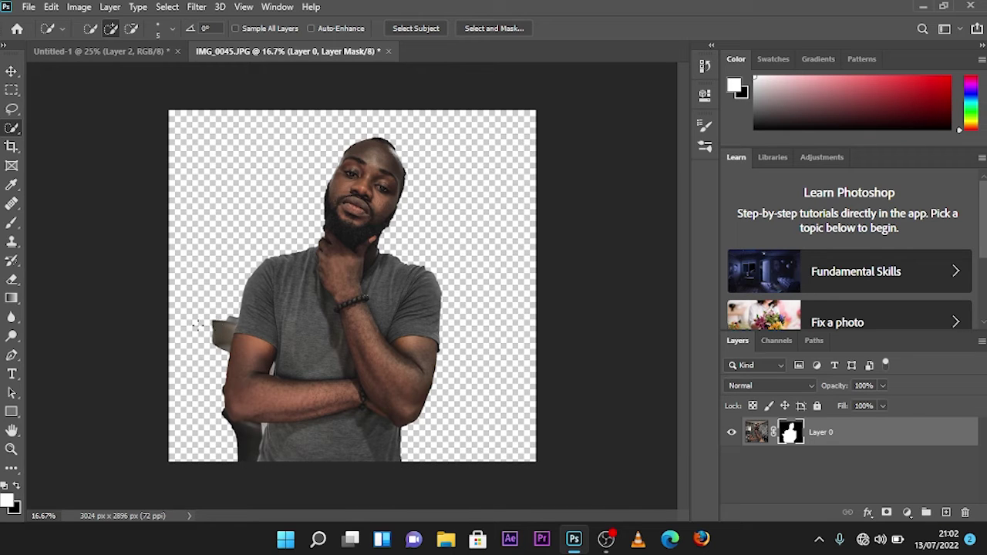
Step: Erase the leftover chair pieces beside the man's sleeve, elbow and waist on the layer mask
click(12, 281)
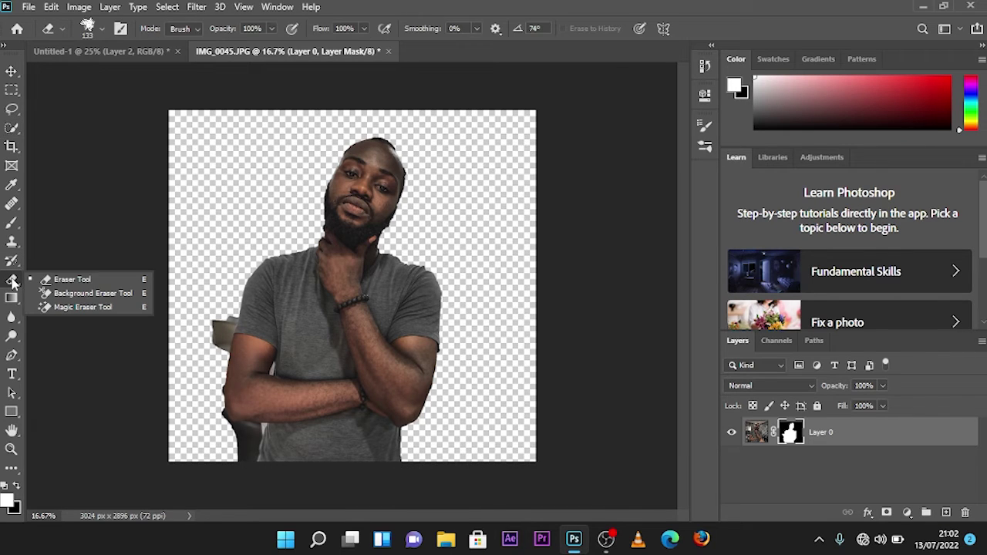
click(63, 282)
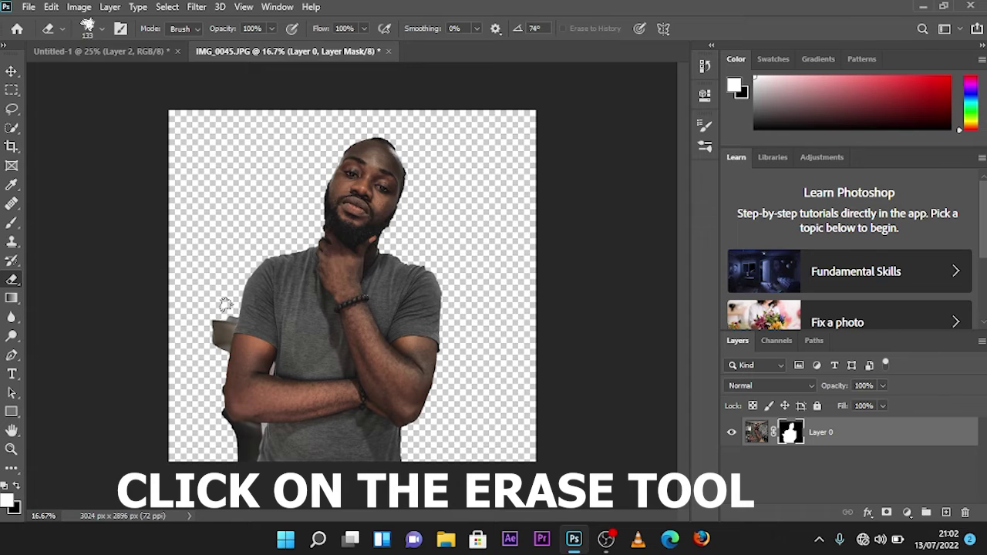
key(ctrl+plus)
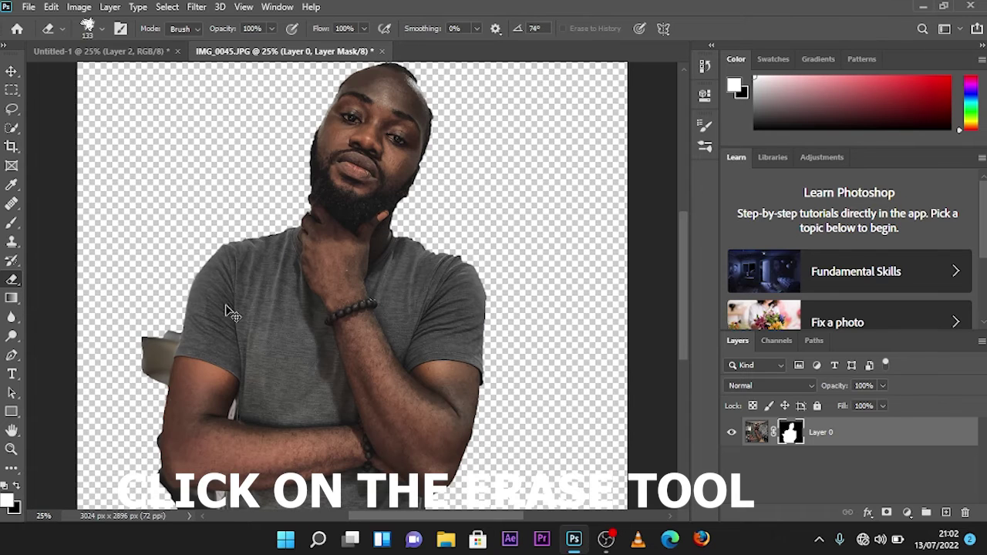
key(ctrl+plus)
mouse_move(93, 357)
mouse_down()
mouse_move(79, 389)
mouse_move(76, 361)
mouse_move(92, 346)
mouse_move(110, 348)
mouse_move(94, 402)
mouse_up()
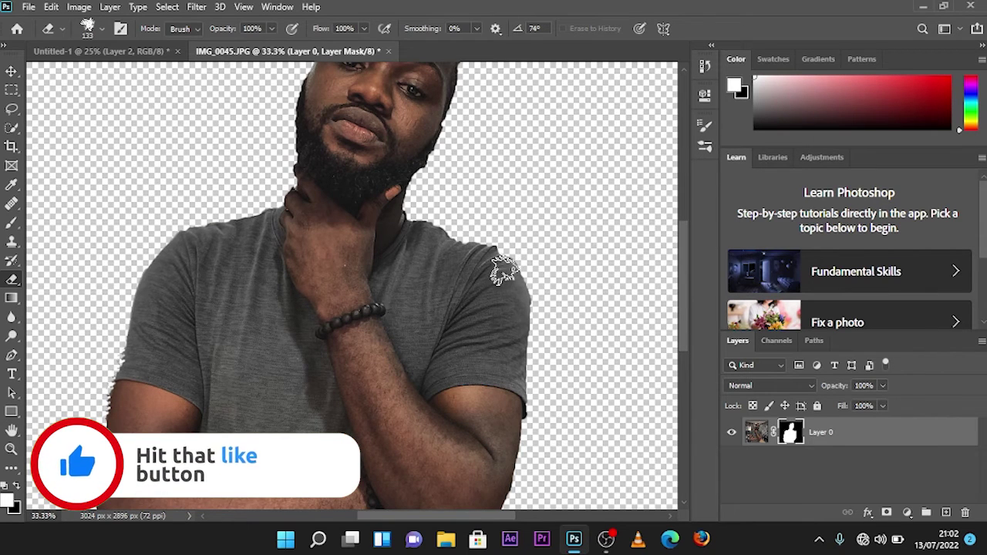
drag(681, 267, 684, 337)
mouse_move(135, 389)
mouse_down()
mouse_move(131, 404)
mouse_move(156, 389)
mouse_move(147, 422)
mouse_move(156, 422)
mouse_move(122, 433)
mouse_move(153, 432)
mouse_move(143, 391)
mouse_move(152, 398)
mouse_move(145, 377)
mouse_move(114, 377)
mouse_move(86, 359)
mouse_move(81, 287)
mouse_move(81, 356)
mouse_move(94, 369)
mouse_move(154, 374)
mouse_move(162, 398)
mouse_up()
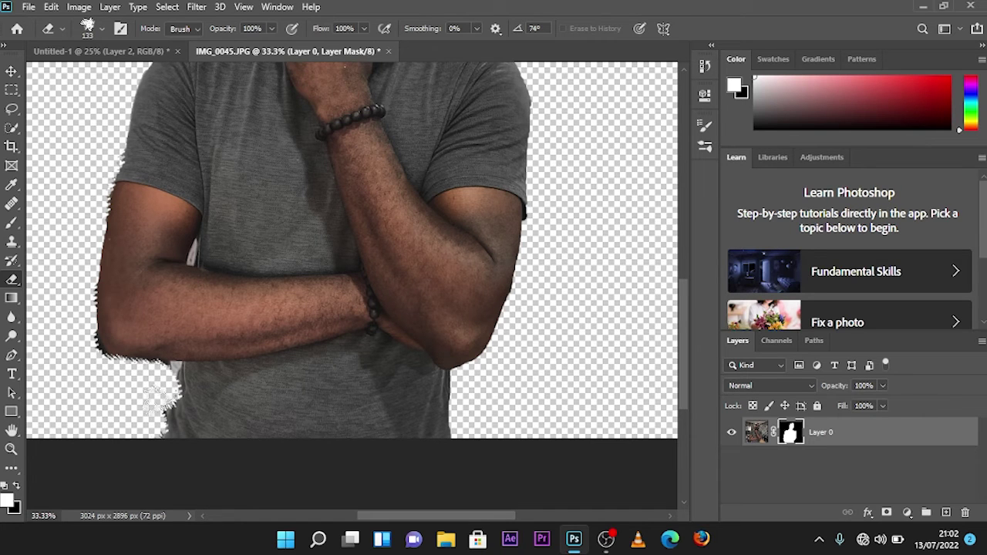
key(v)
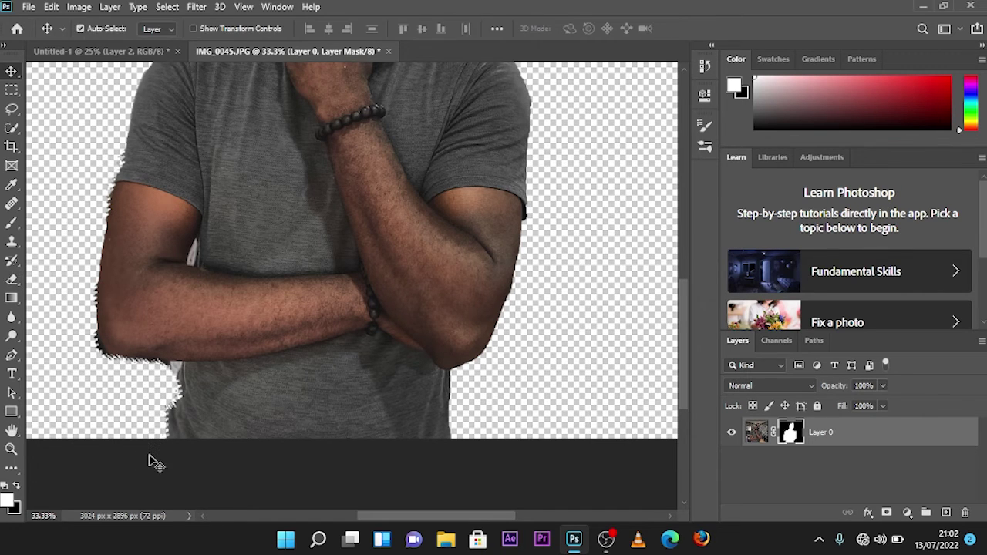
Step: Bring the masked cutout of the man into the Untitled-1 document as a layer above the rubble and close IMG_0045 without saving
key(ctrl+minus)
key(ctrl+minus)
key(ctrl+minus)
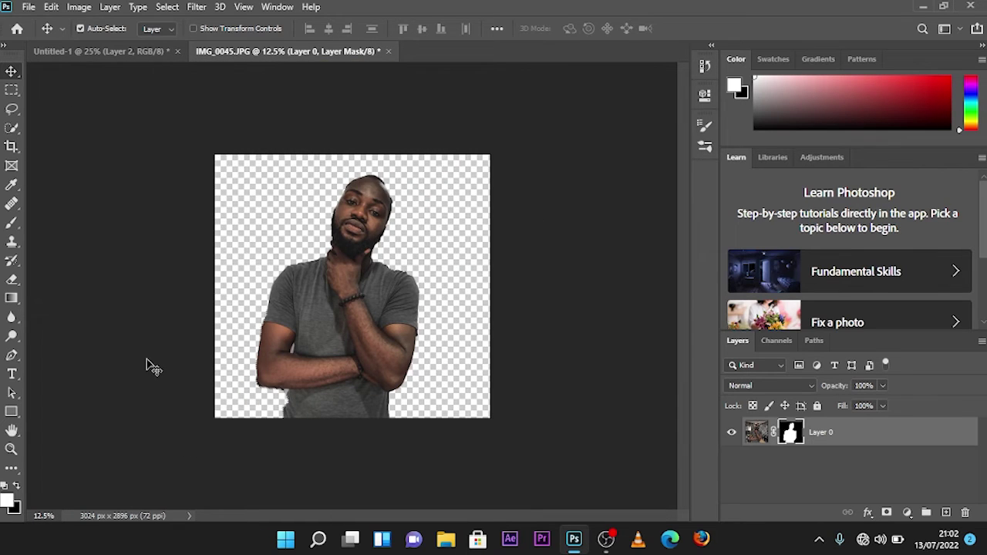
drag(398, 345, 280, 175)
drag(322, 263, 324, 262)
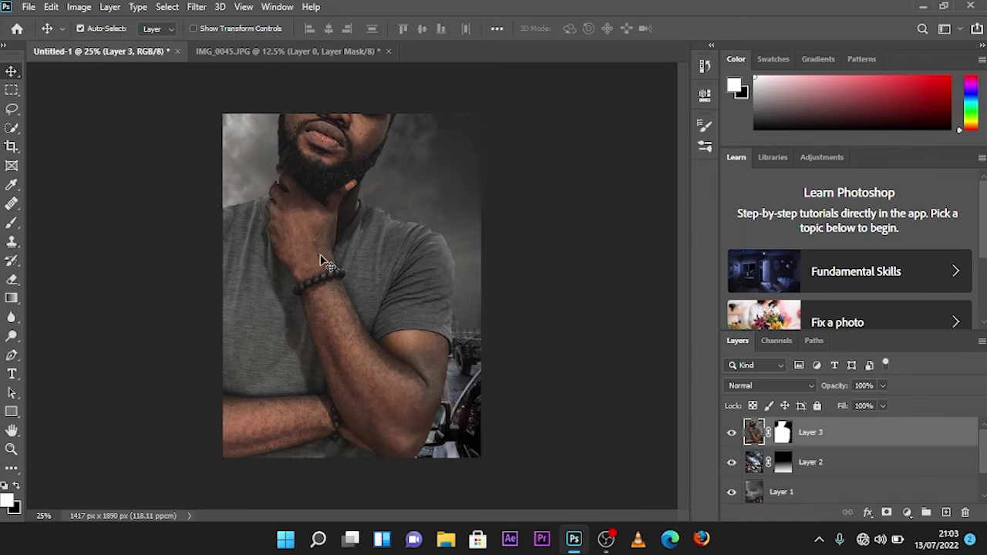
click(389, 51)
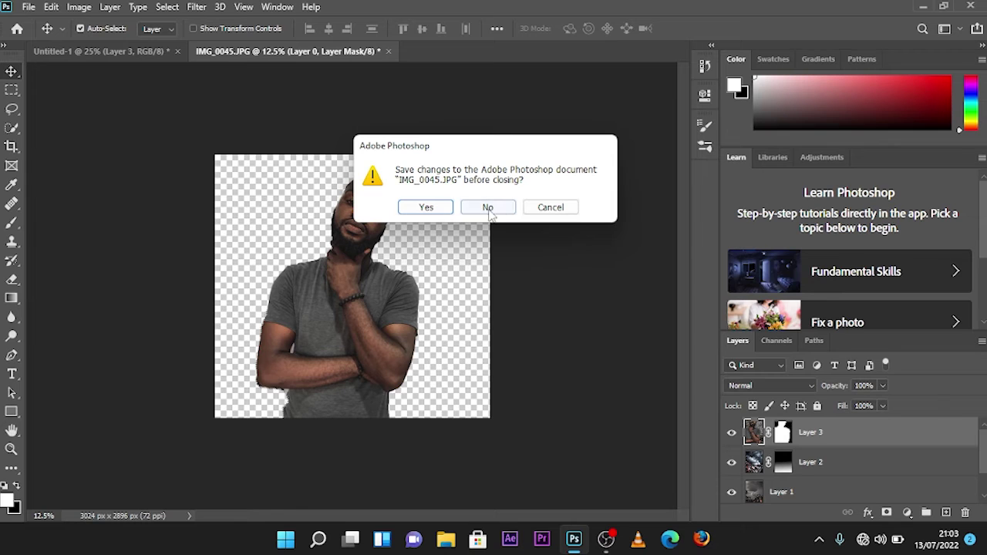
click(488, 207)
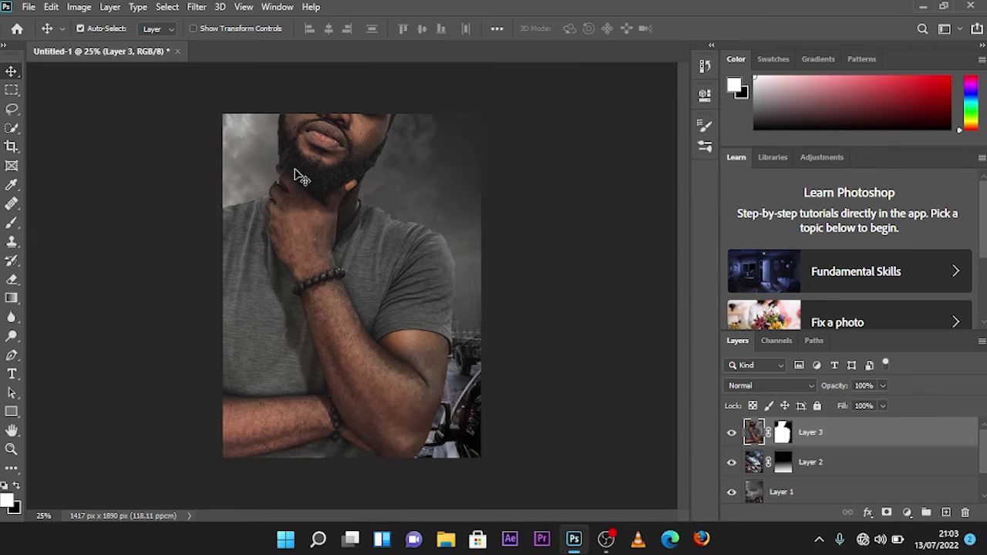
Step: Scale the man on Layer 3 down to about 42.2% and center him horizontally above the rubble
key(ctrl+t)
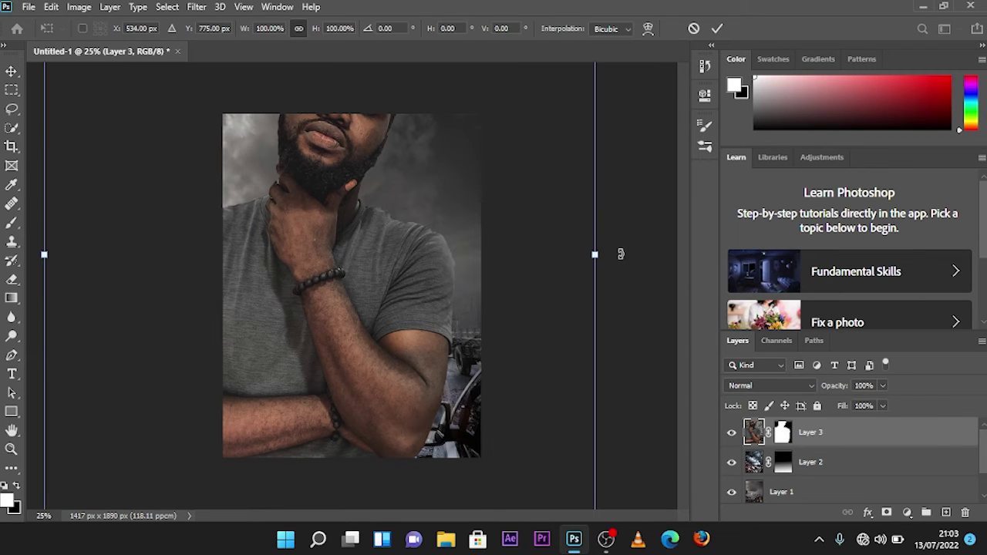
drag(598, 254, 506, 249)
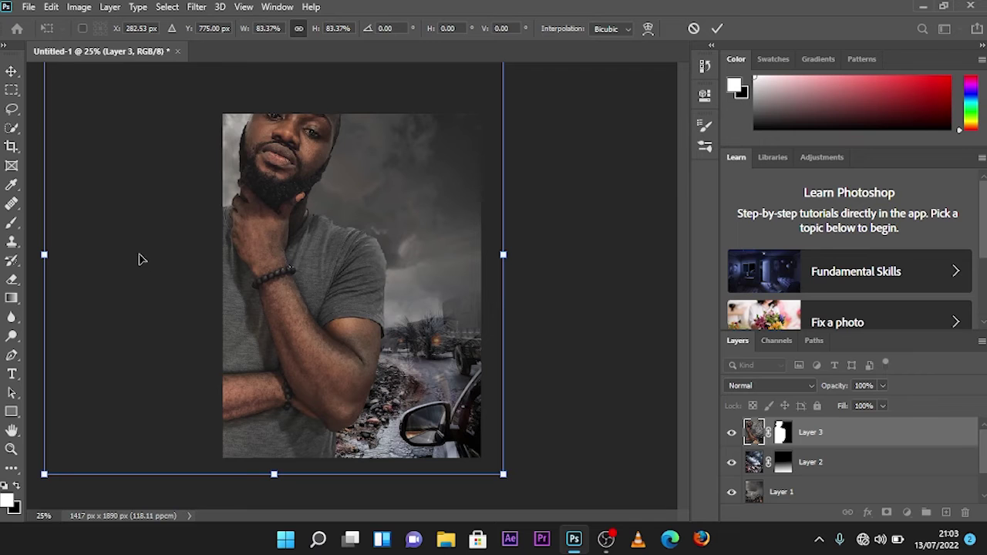
drag(44, 256, 174, 299)
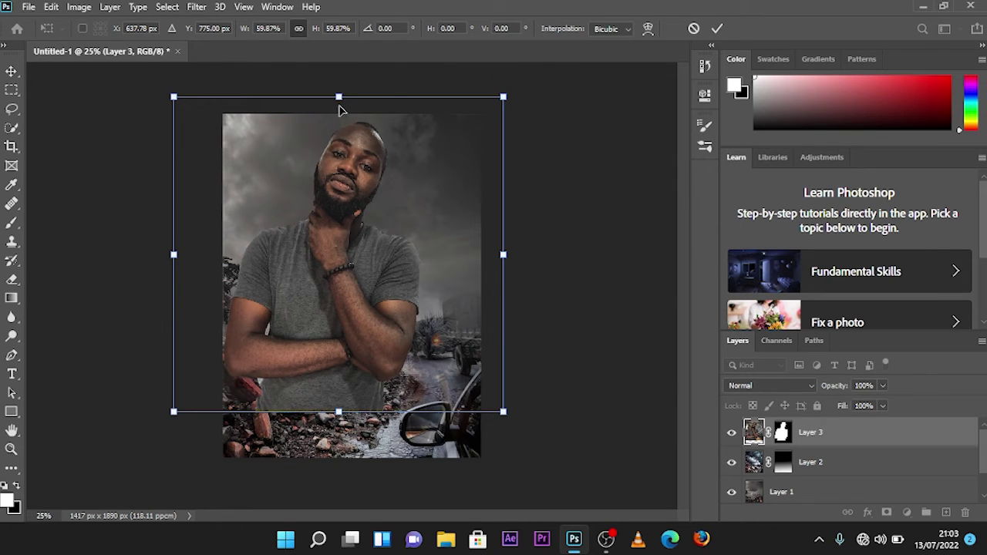
drag(338, 99, 348, 192)
drag(357, 339, 355, 294)
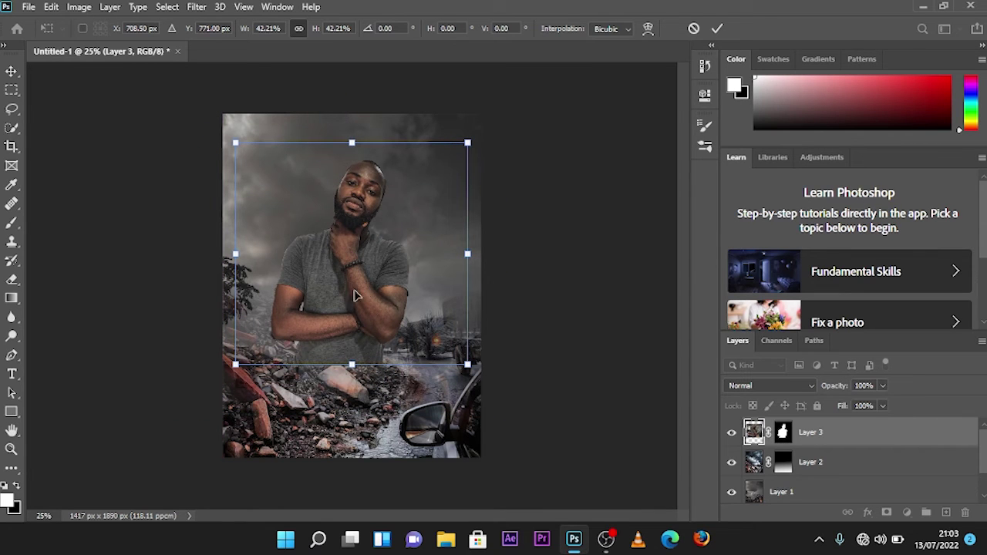
key(Return)
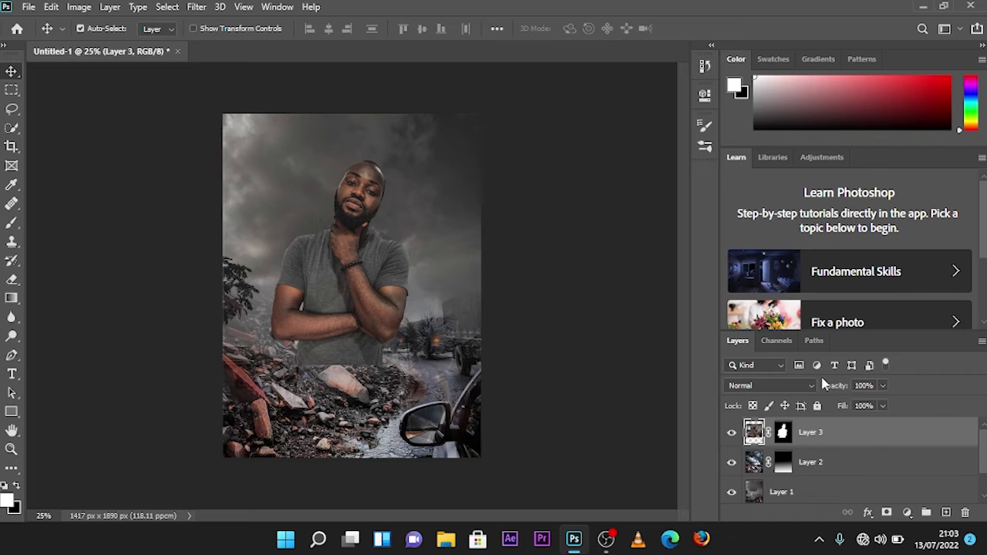
Step: Apply the layer mask on Layer 3 permanently and rename the layer with the man's nickname
right_click(812, 438)
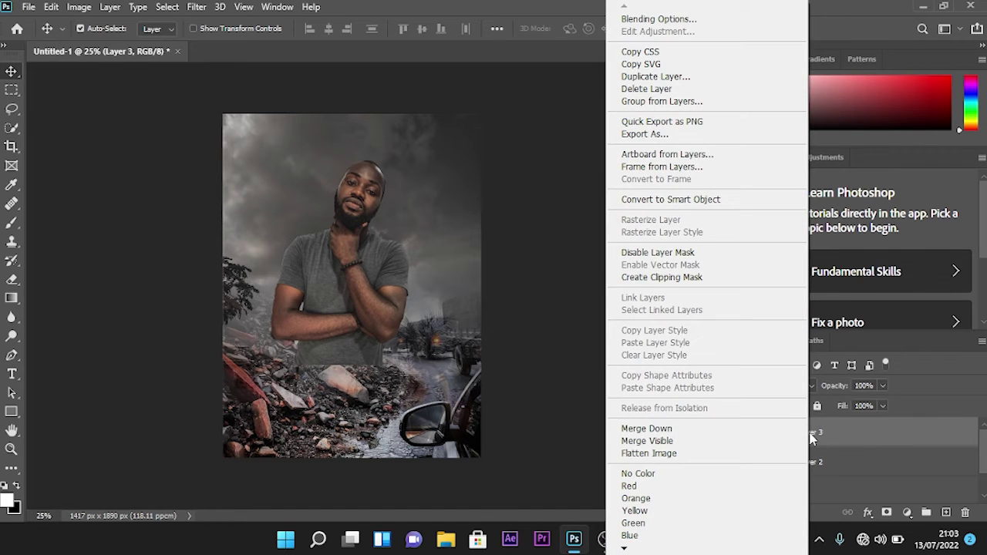
click(834, 444)
right_click(780, 434)
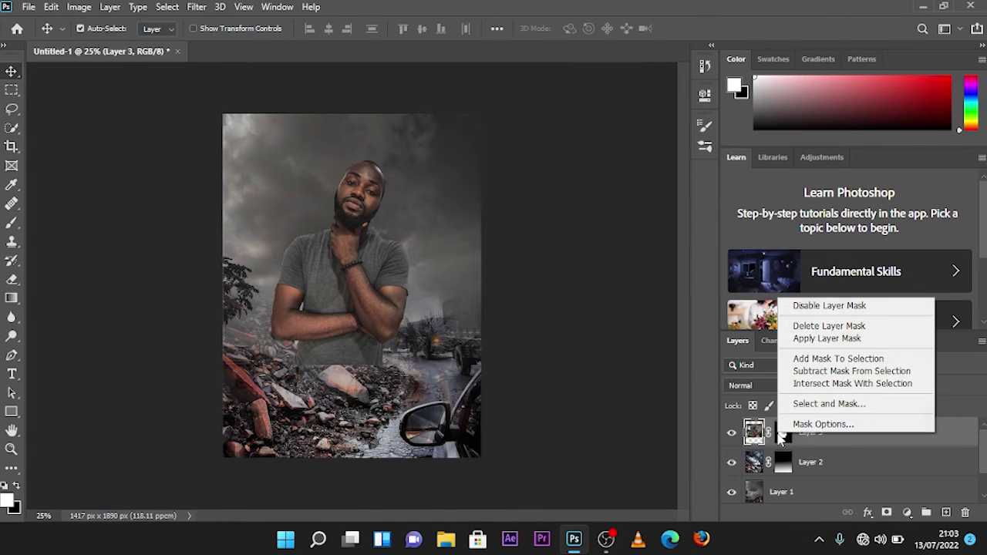
click(819, 342)
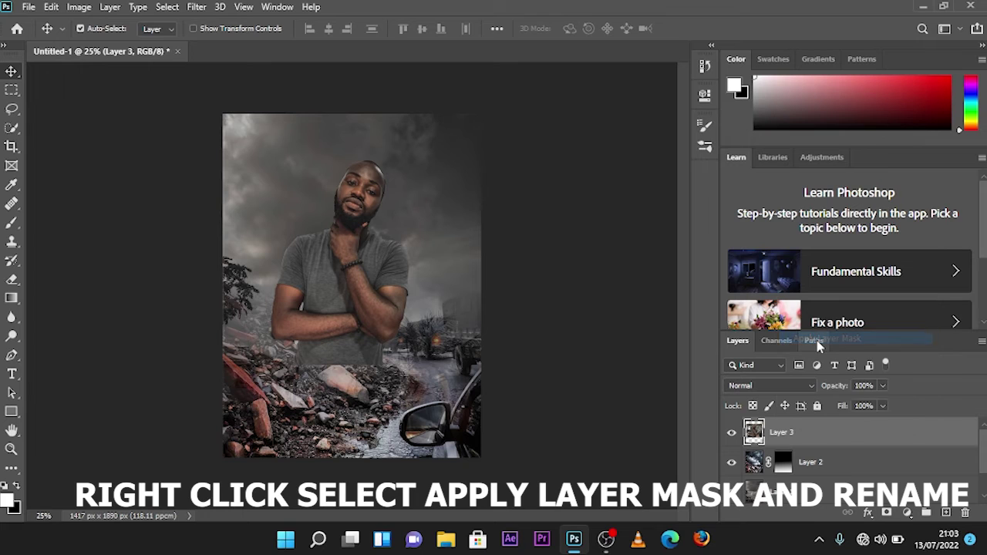
double_click(783, 434)
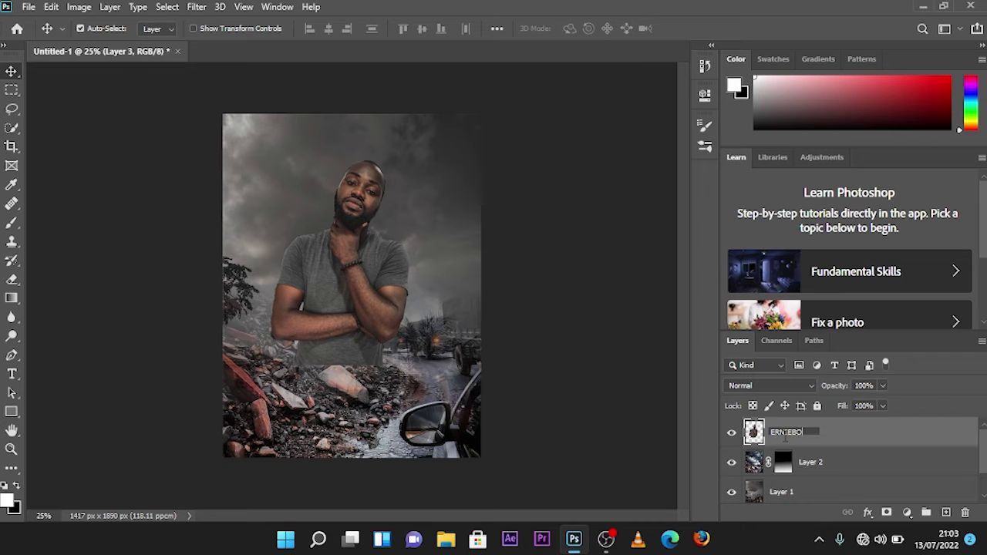
key(Return)
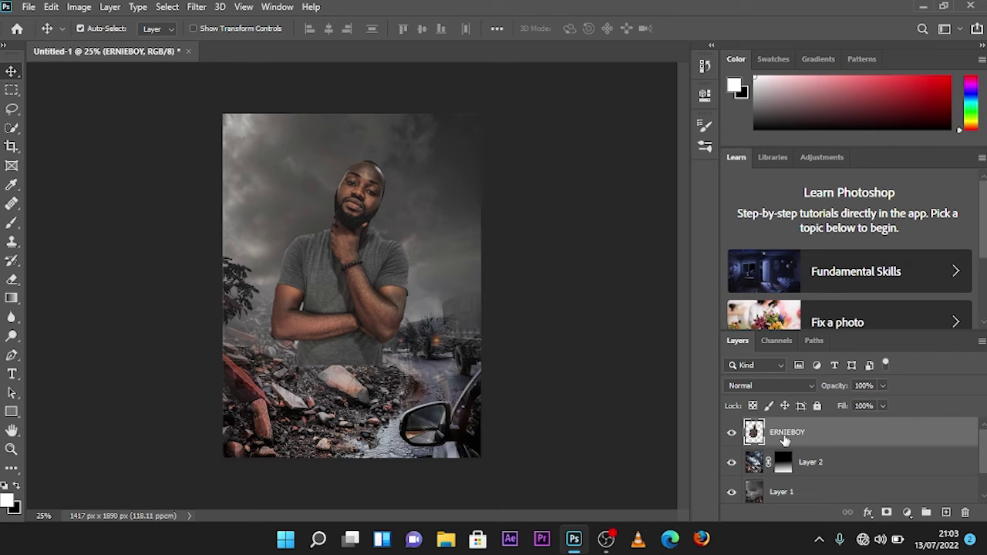
Step: In the Camera Raw Filter, set the man's Temperature to +18, Exposure to -1.25, Highlights to -30 and Shadows to -49
click(197, 7)
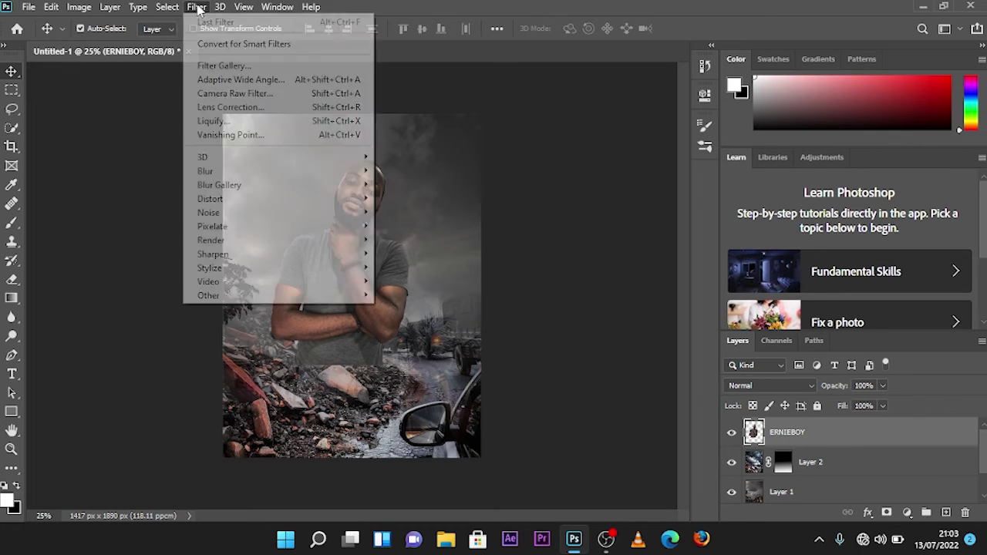
click(215, 94)
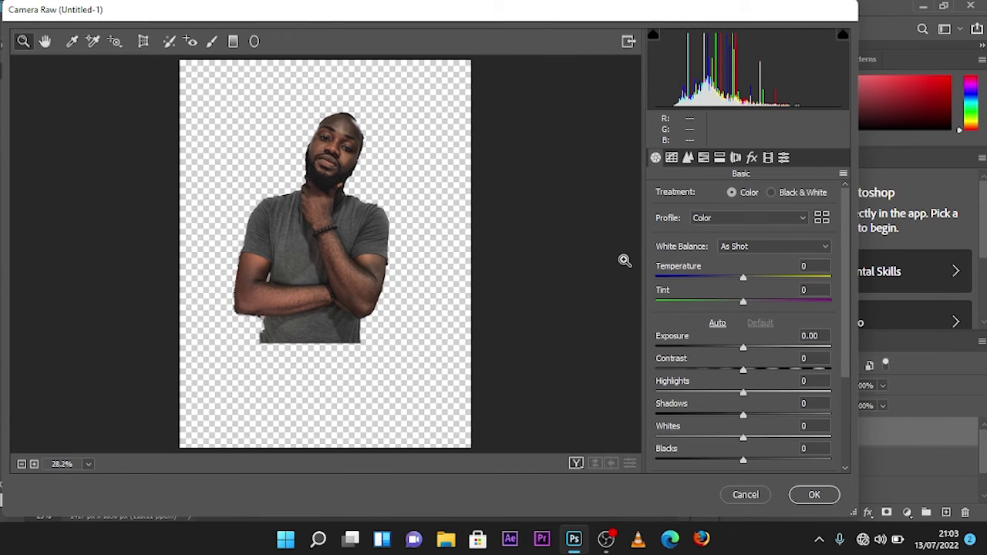
click(745, 278)
drag(746, 278, 761, 280)
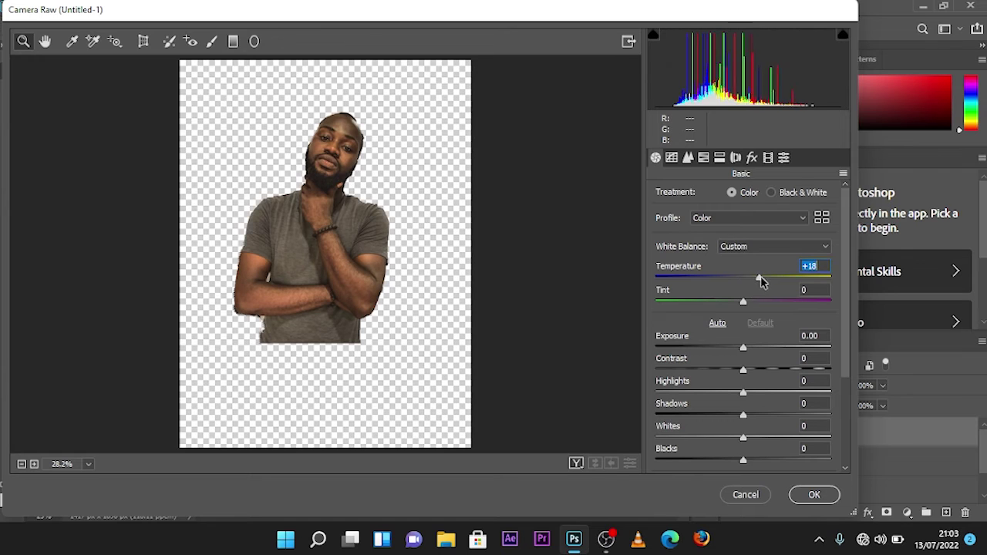
drag(740, 351, 721, 348)
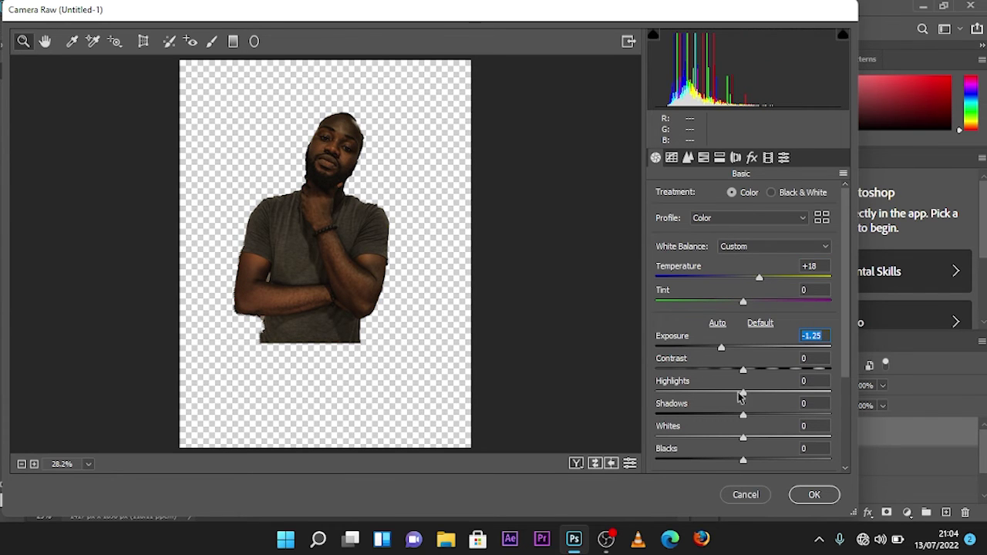
drag(742, 401, 717, 394)
Step: Set Clarity to +81 and Vibrance to +26 for the man and apply the Camera Raw Filter
drag(846, 315, 849, 372)
drag(743, 430, 816, 438)
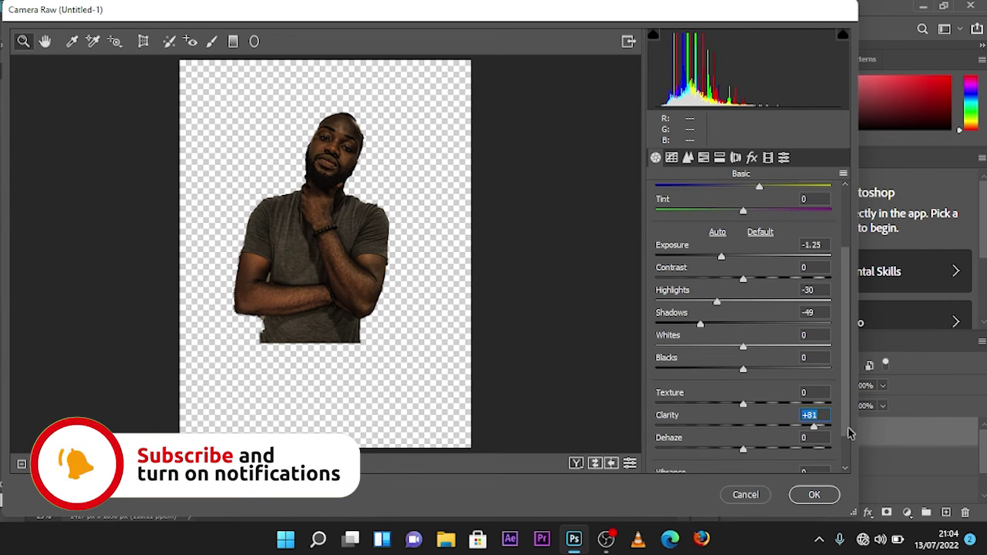
scroll(833, 438, down, 2)
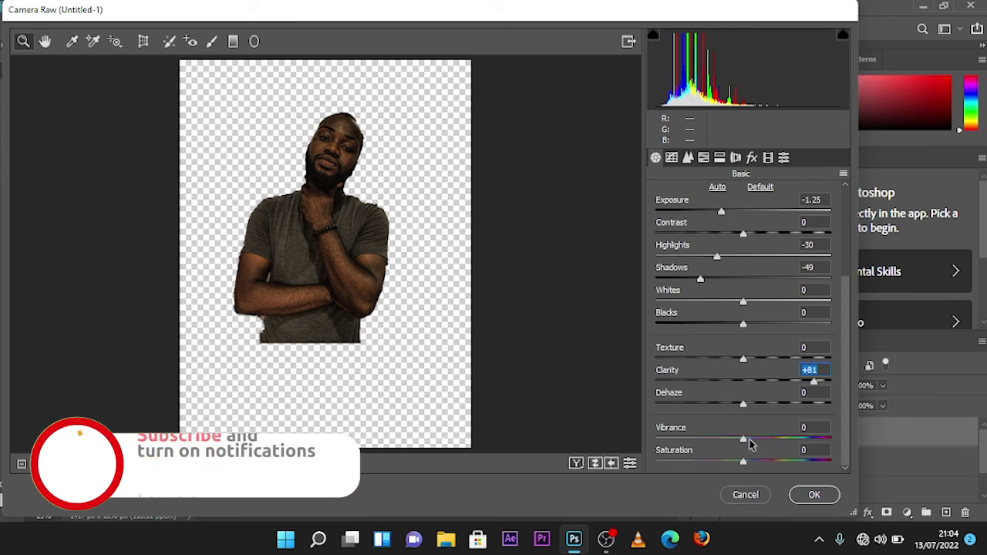
drag(744, 439, 767, 440)
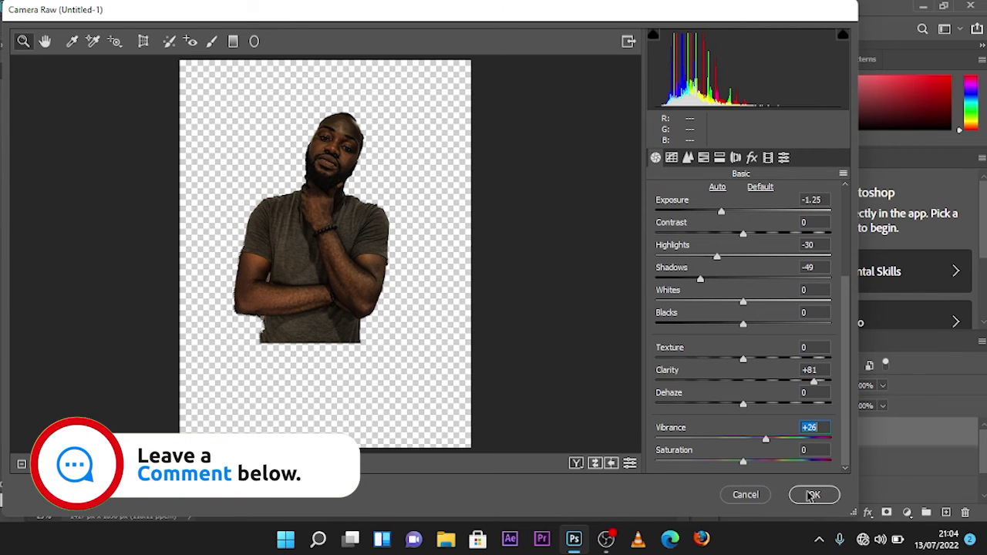
click(813, 495)
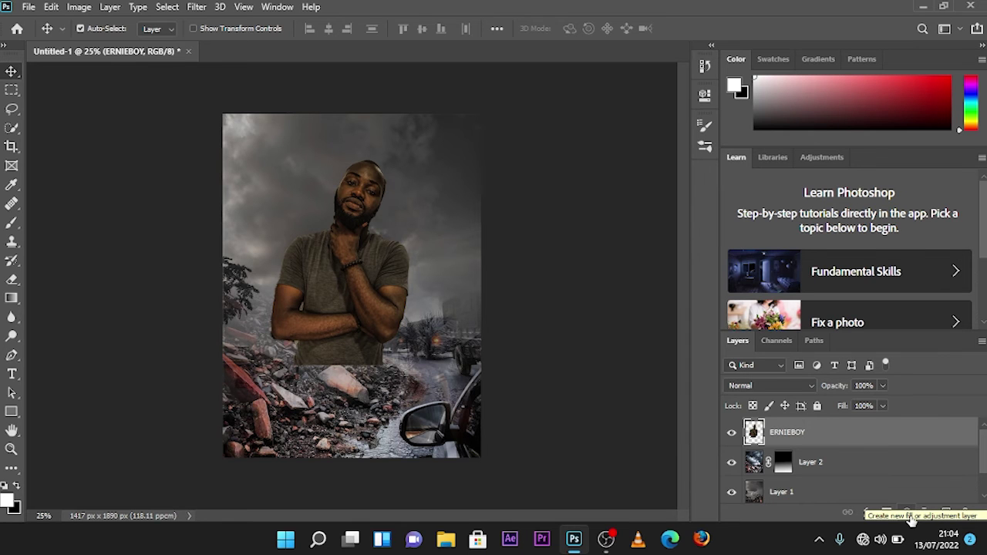
Step: Add a Selective Color adjustment layer above the man with Blues set to Cyan -26, Magenta -26, Yellow +20 and Black -58
click(910, 520)
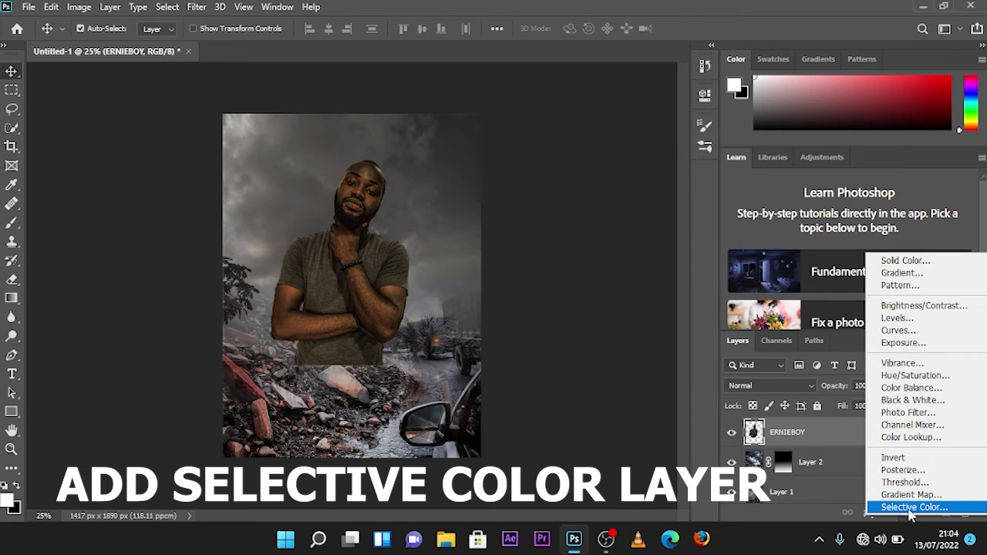
click(908, 508)
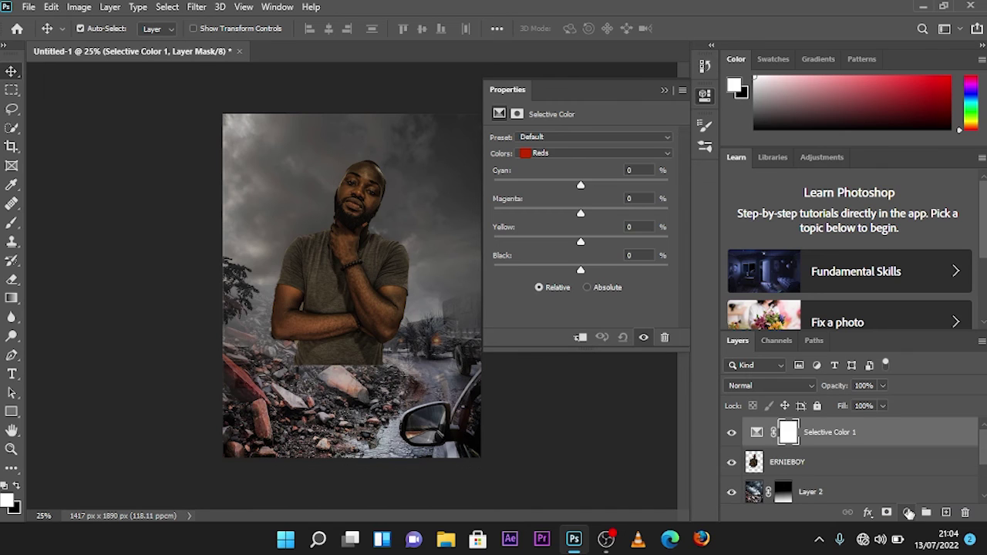
click(652, 157)
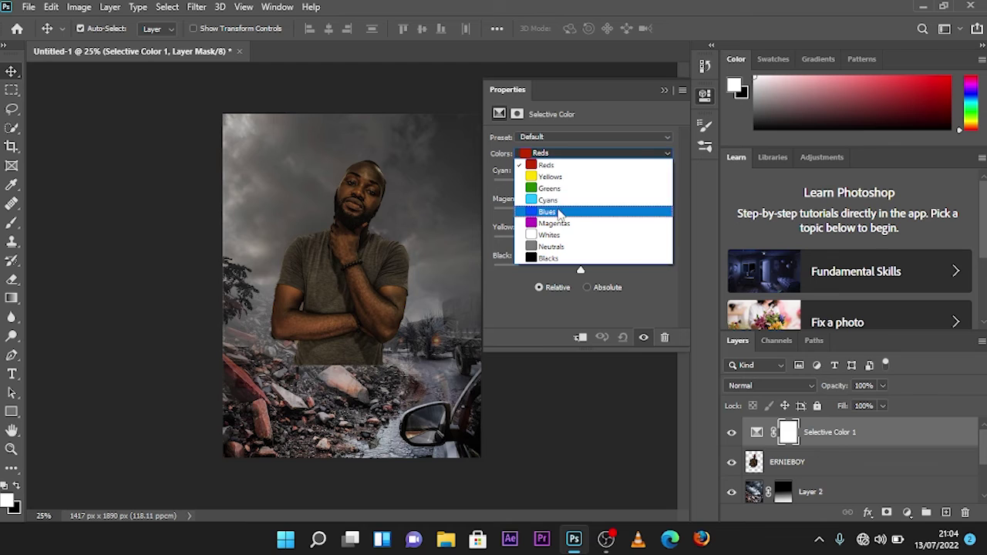
click(558, 211)
drag(580, 187, 529, 270)
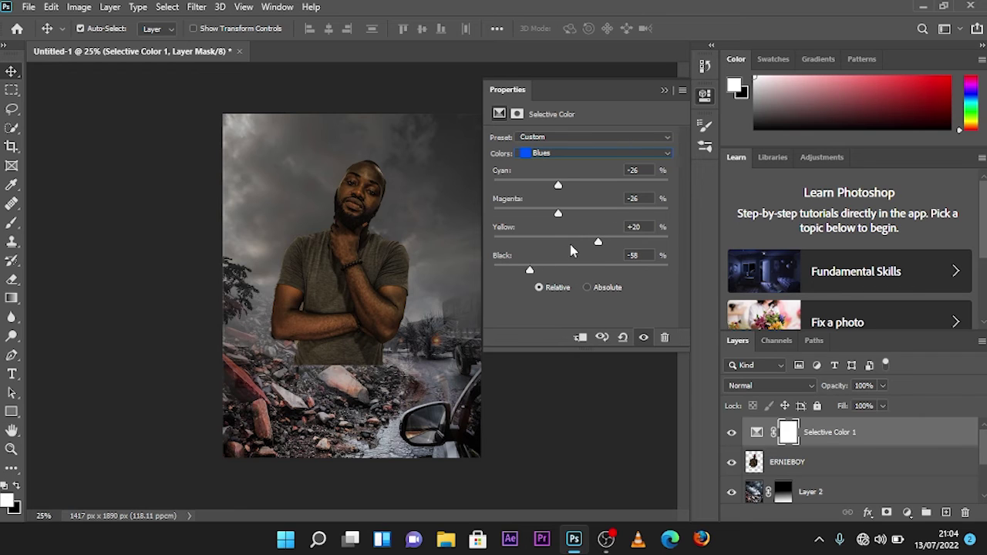
click(664, 91)
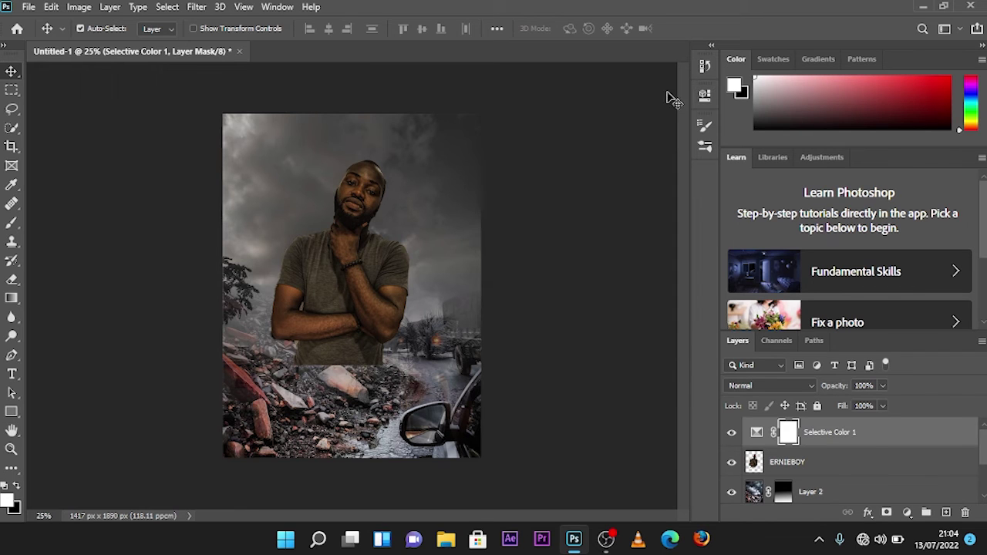
Step: Create Layer 3 as a clipping mask above Selective Color 1, with gray label, Overlay mode, 100% opacity and 50% gray fill
alt+click(947, 513)
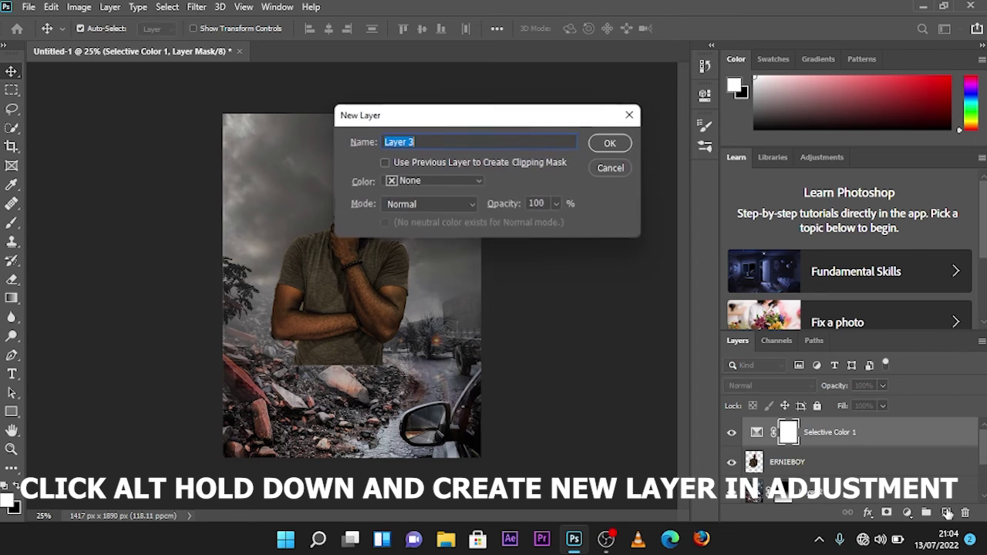
click(385, 165)
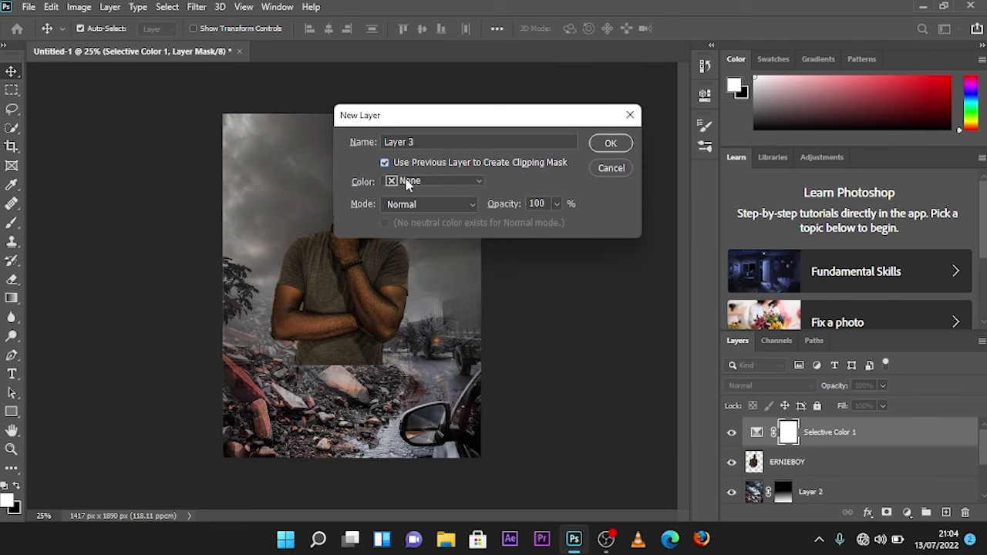
click(407, 182)
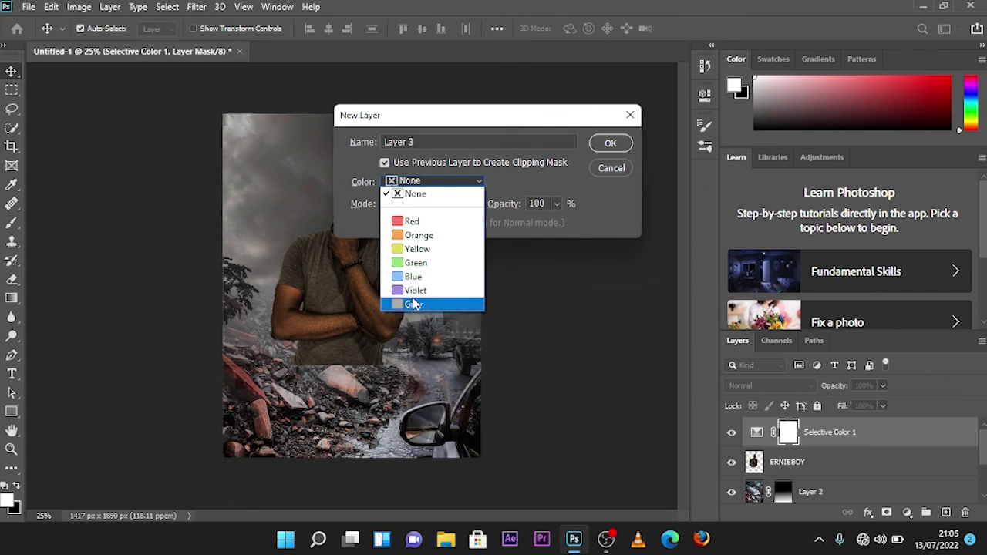
click(414, 279)
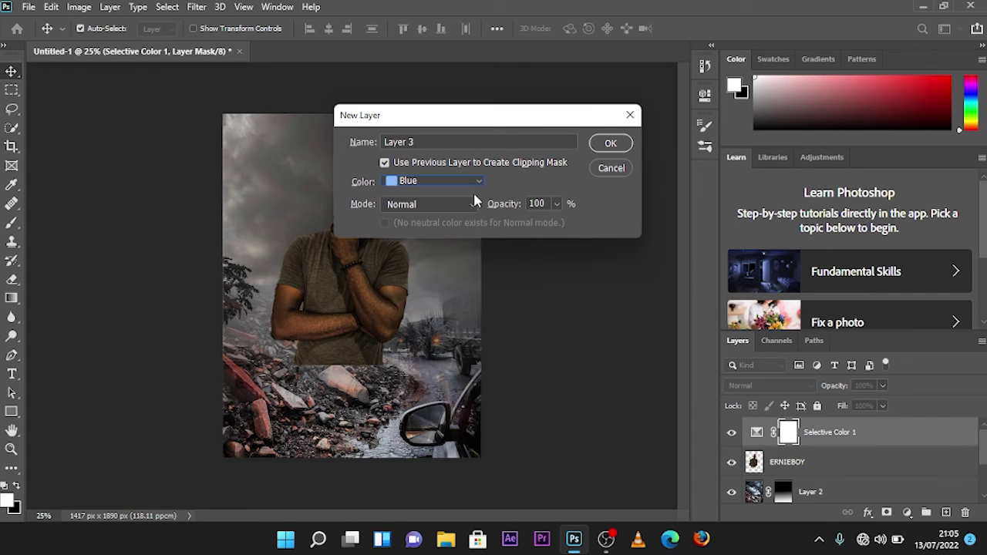
click(474, 206)
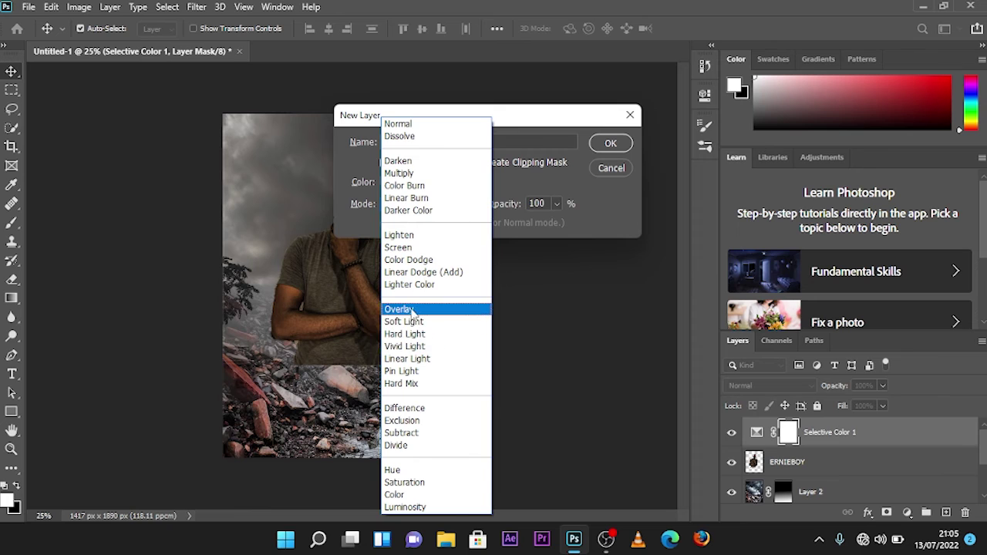
click(413, 307)
click(384, 223)
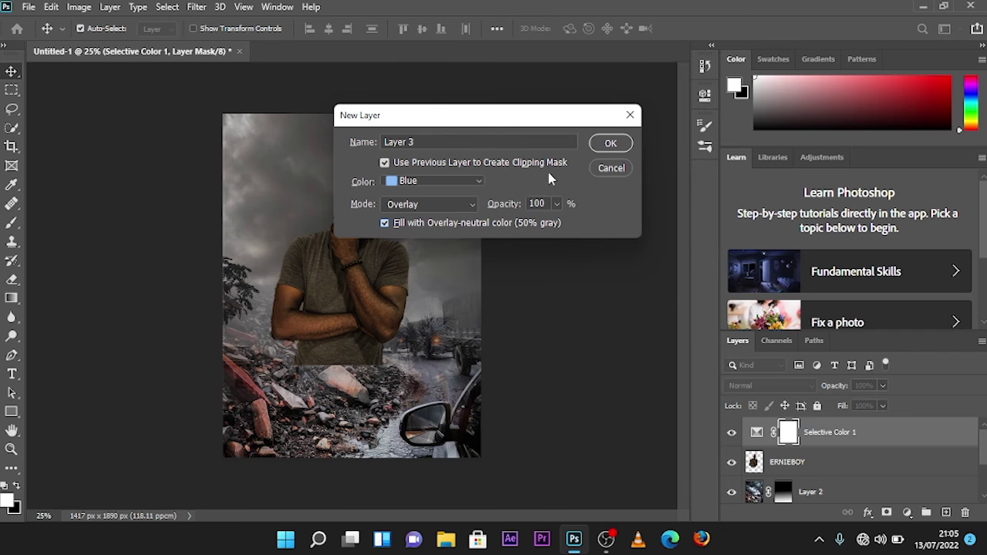
click(461, 188)
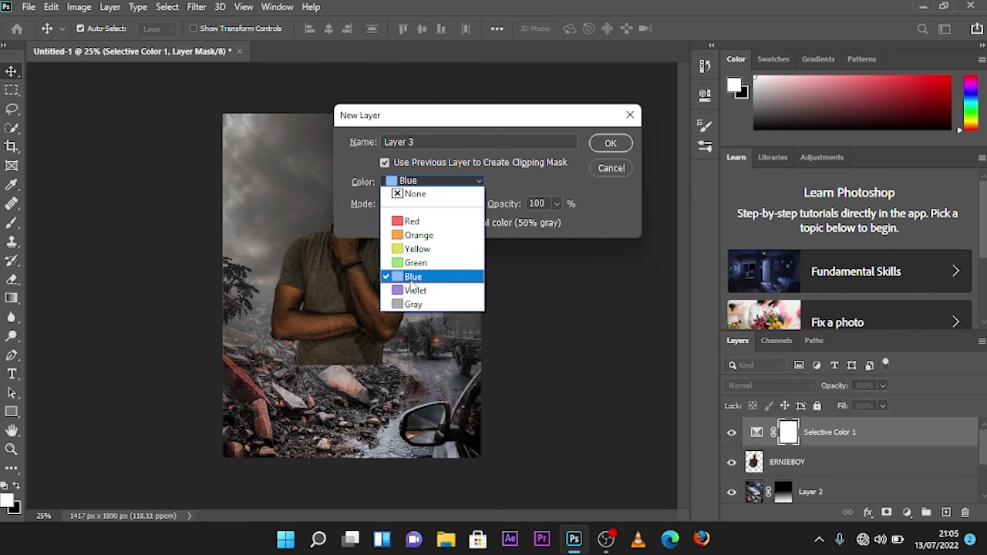
click(407, 307)
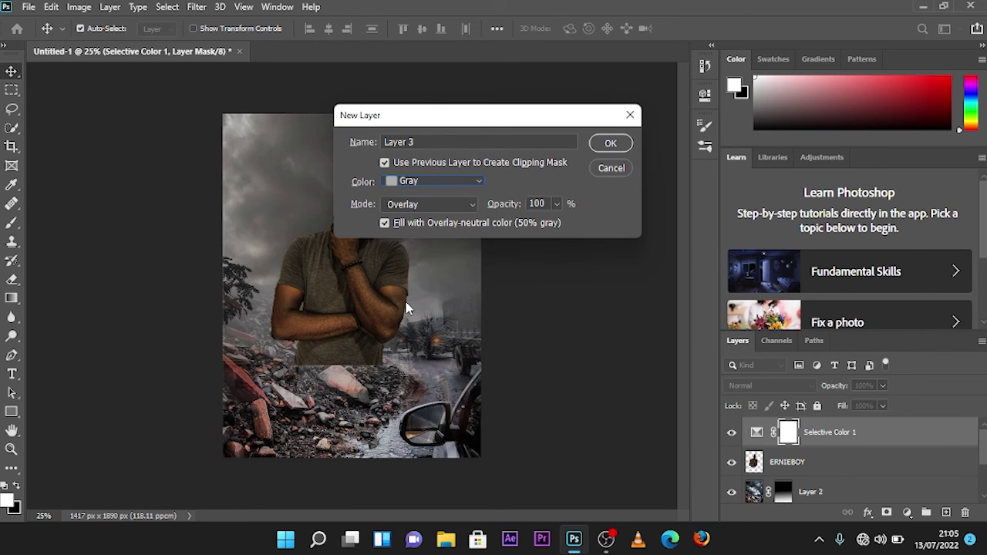
click(607, 146)
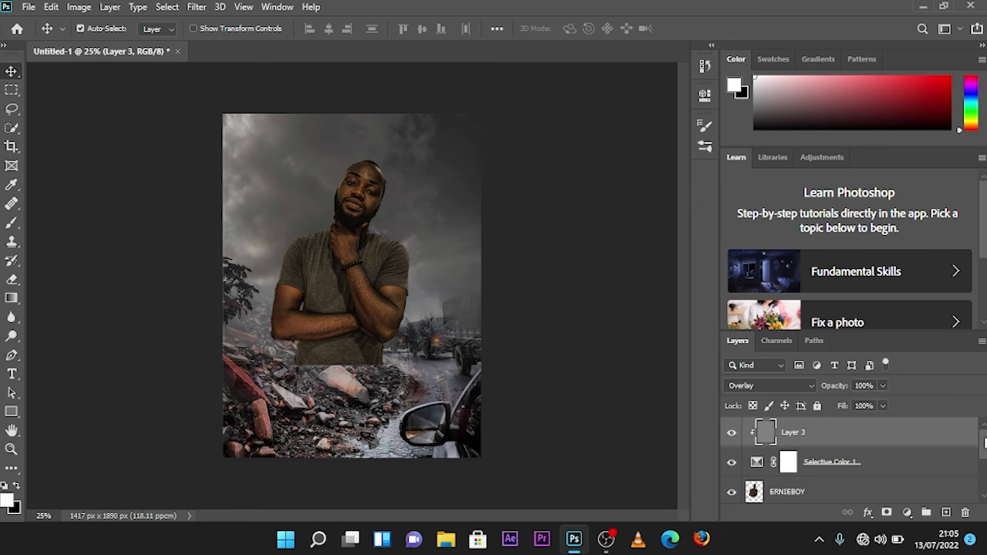
Step: Unlock the white Background layer to turn it into a regular layer
drag(984, 441, 984, 485)
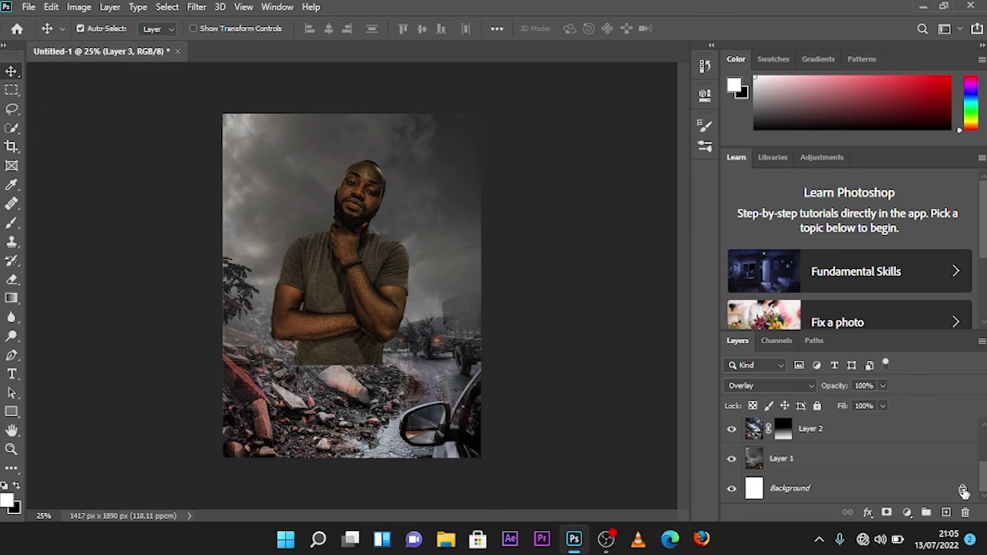
click(963, 490)
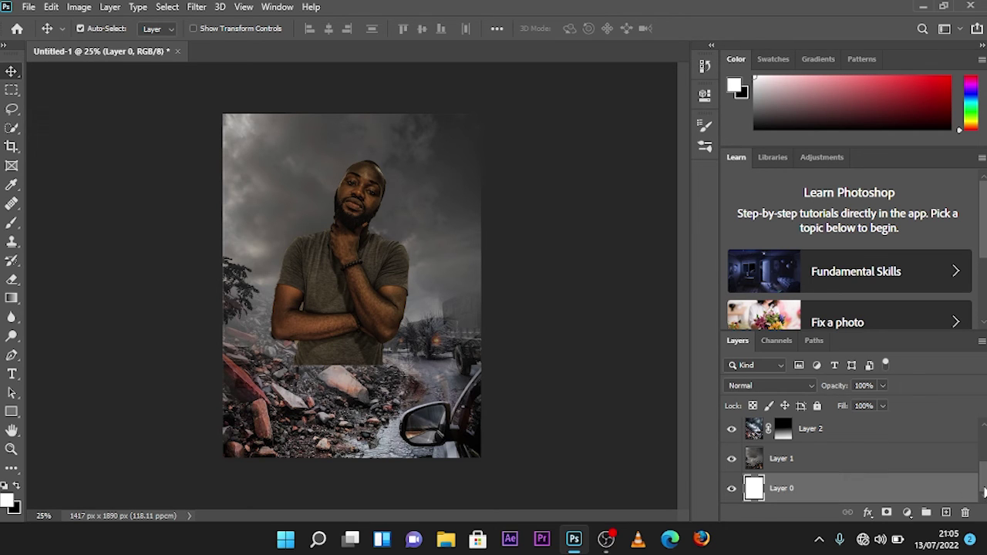
drag(984, 482, 984, 421)
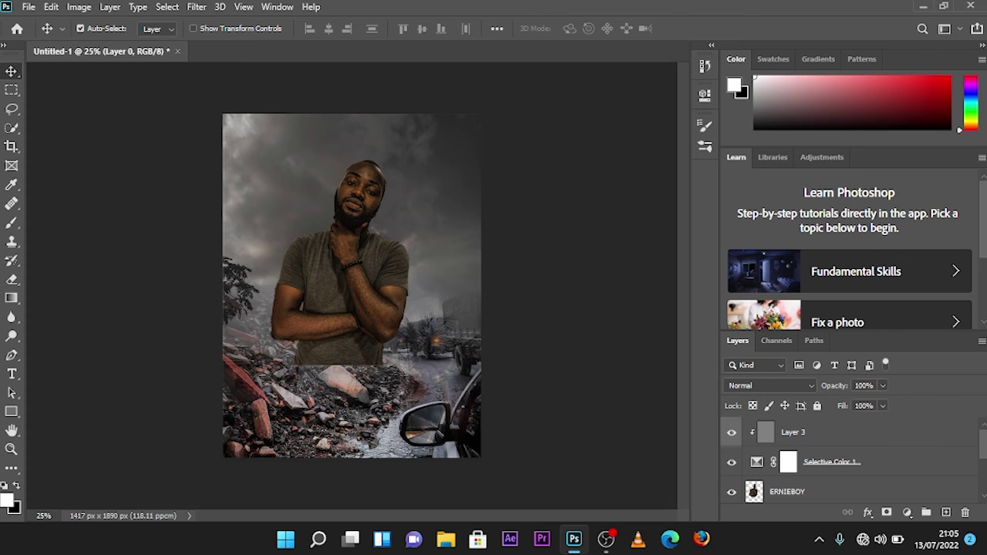
Step: Hide the white bottom layer, the cloudy street photo on Layer 1 and the man's cutout layer
scroll(732, 461, down, 5)
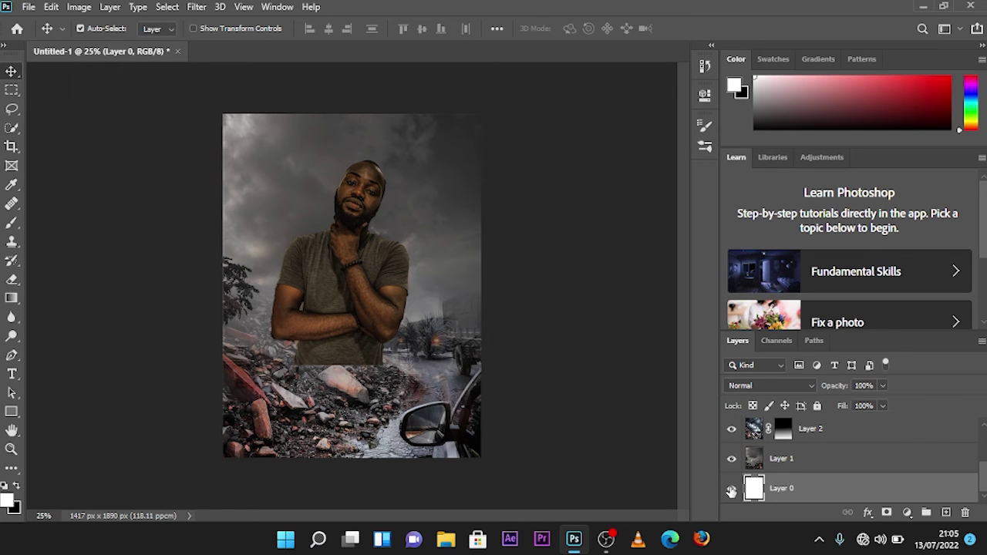
click(731, 491)
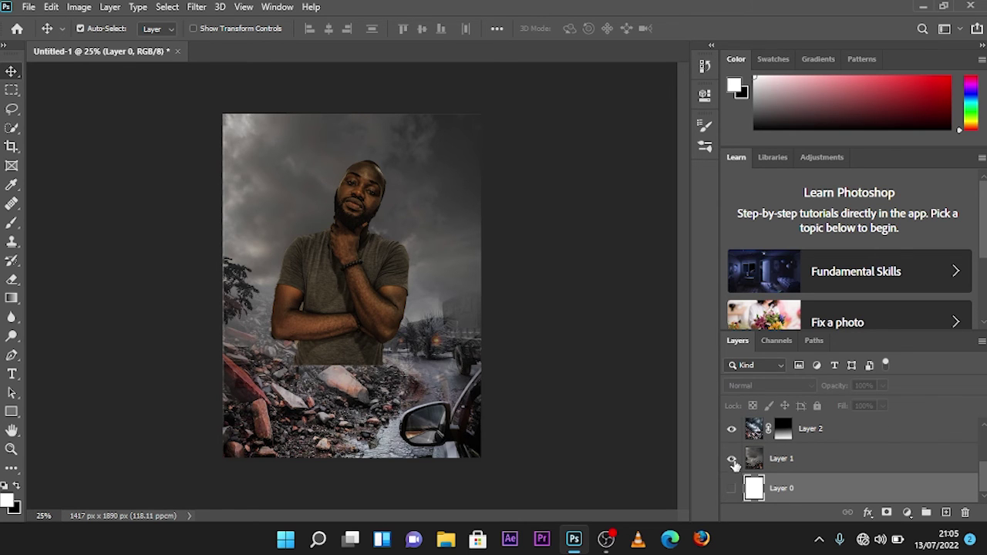
click(731, 461)
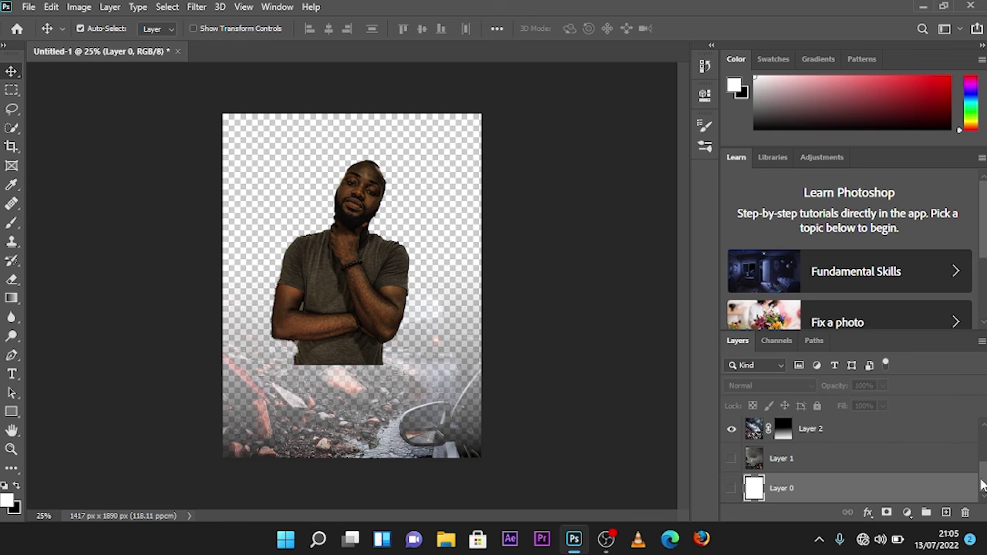
drag(981, 484, 983, 467)
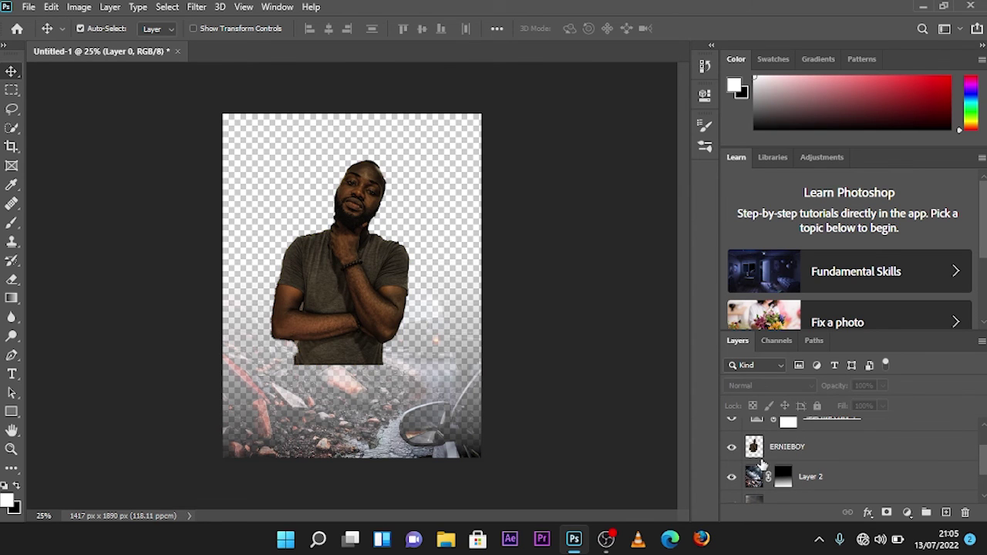
click(731, 453)
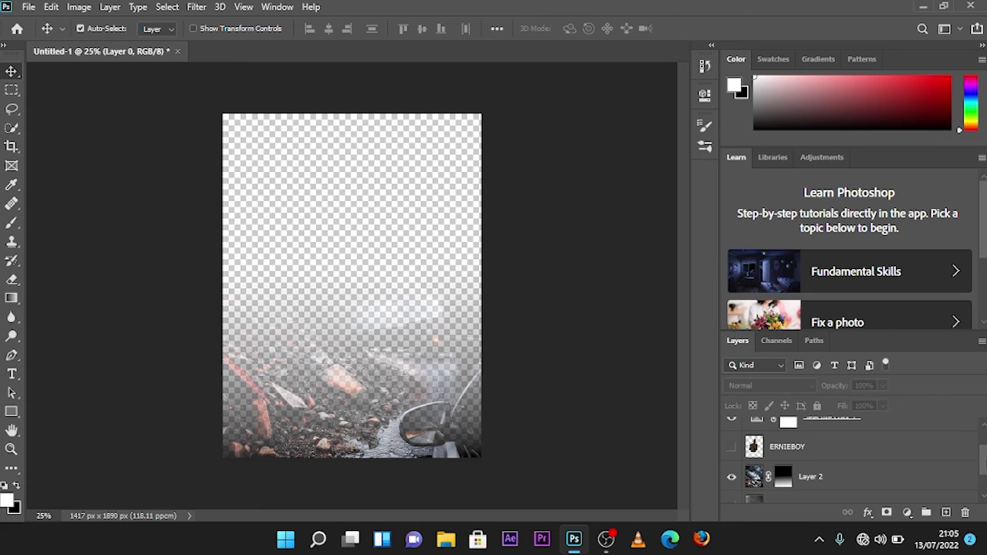
Step: Stamp the visible rubble scene into a new merged layer above Layer 3
scroll(781, 450, up, 2)
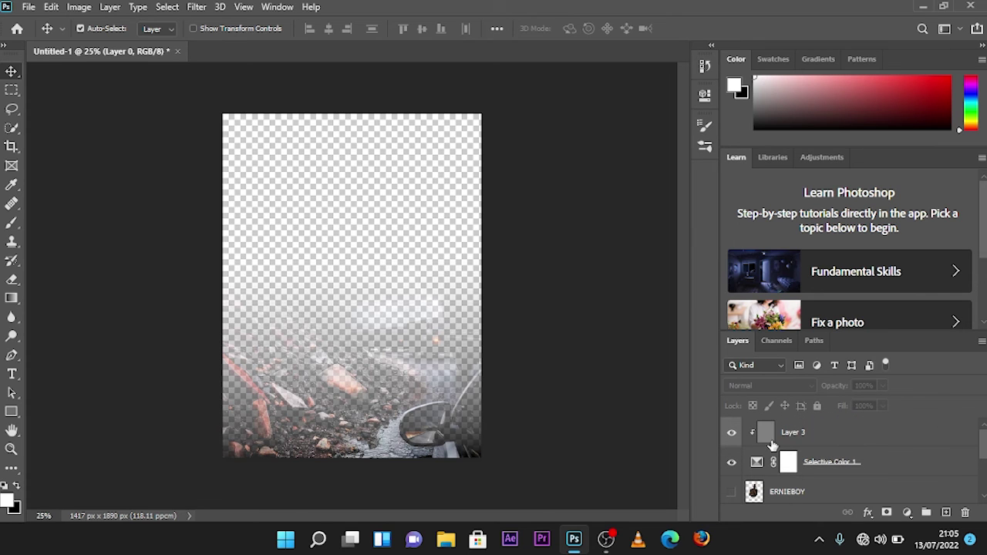
click(768, 436)
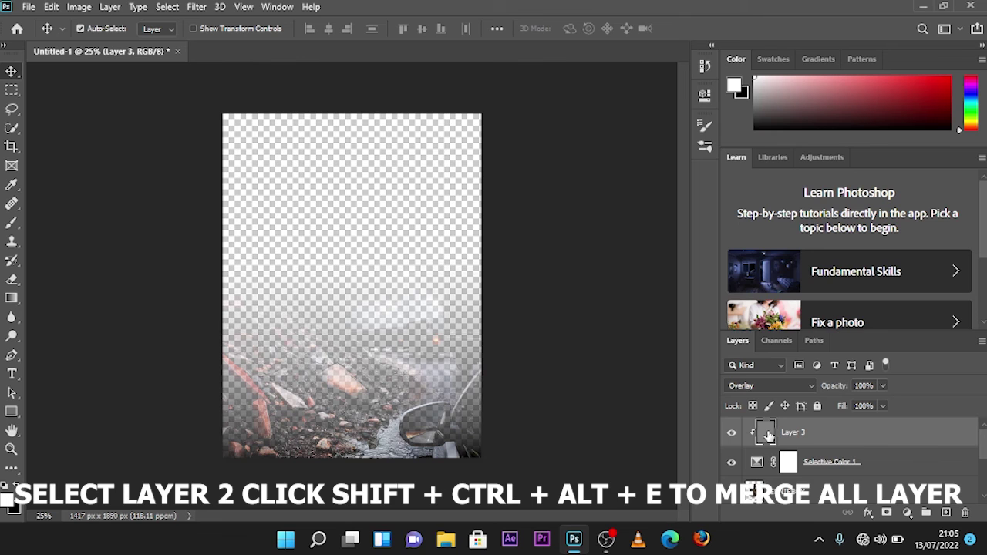
key(ctrl)
key(ctrl+shift+alt+e)
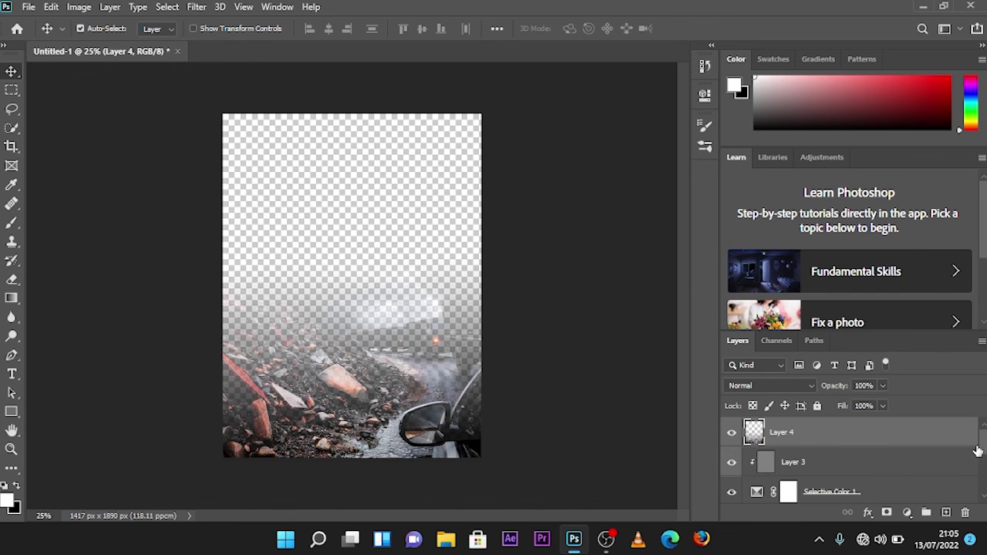
Step: Show the white bottom layer, the cloudy street photo on Layer 1 and the man's cutout layer again
scroll(976, 449, down, 5)
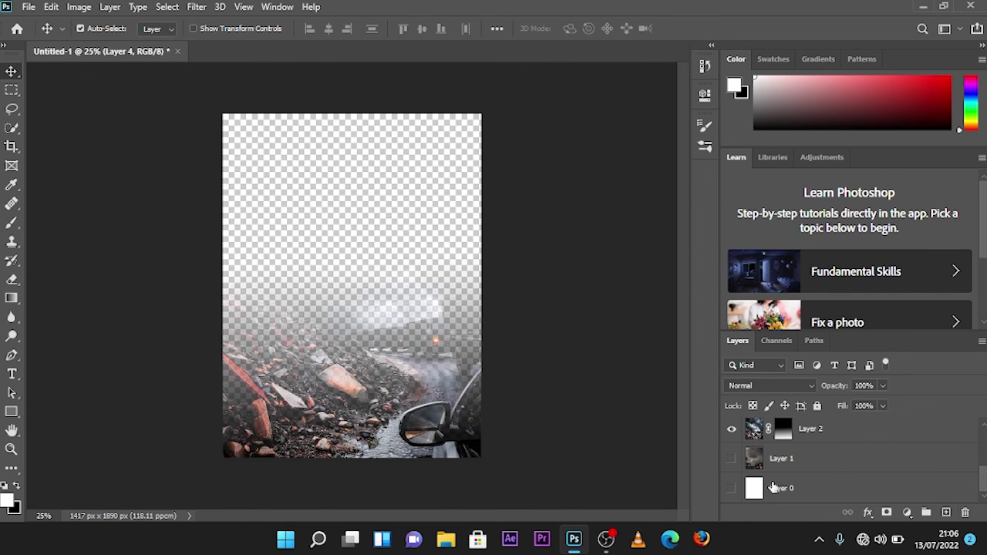
click(732, 488)
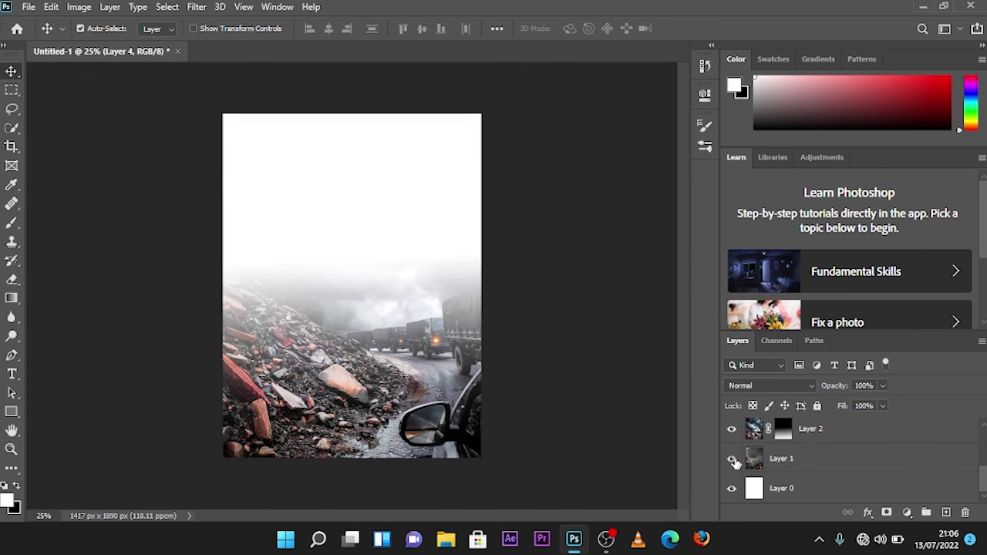
click(731, 458)
scroll(781, 448, up, 3)
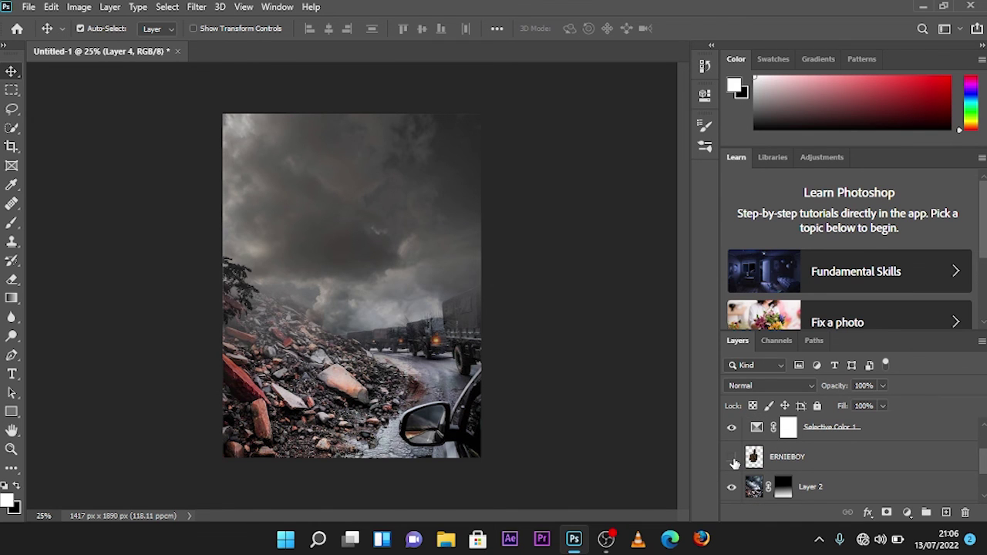
click(733, 459)
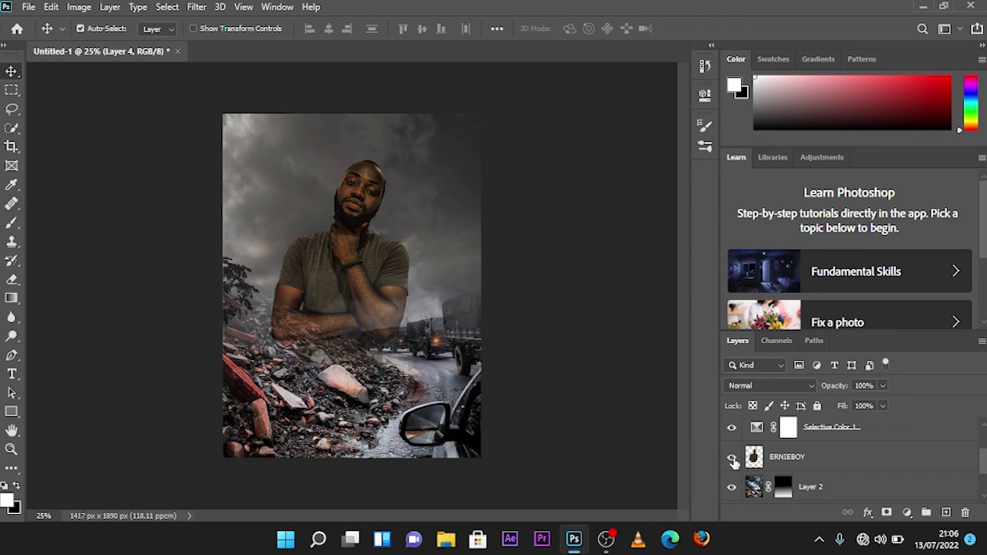